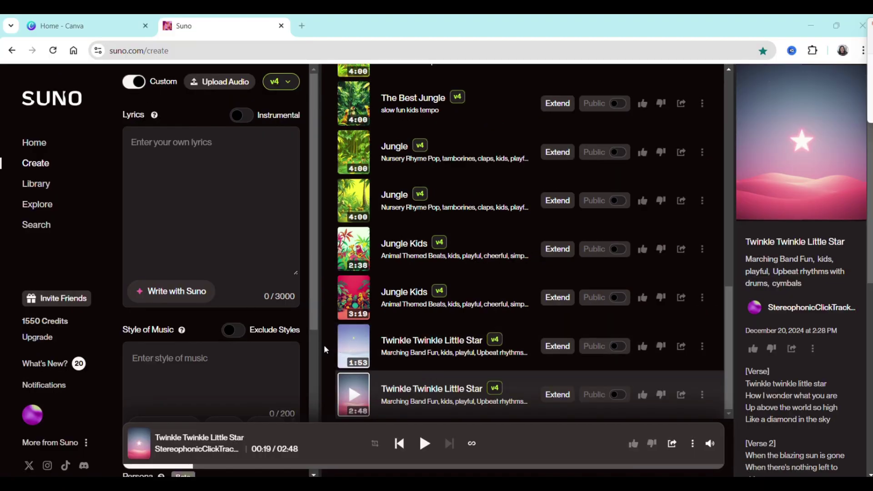
Step: From the Canva home page, create a new YouTube Video (1920 × 1080 px) design
click(103, 31)
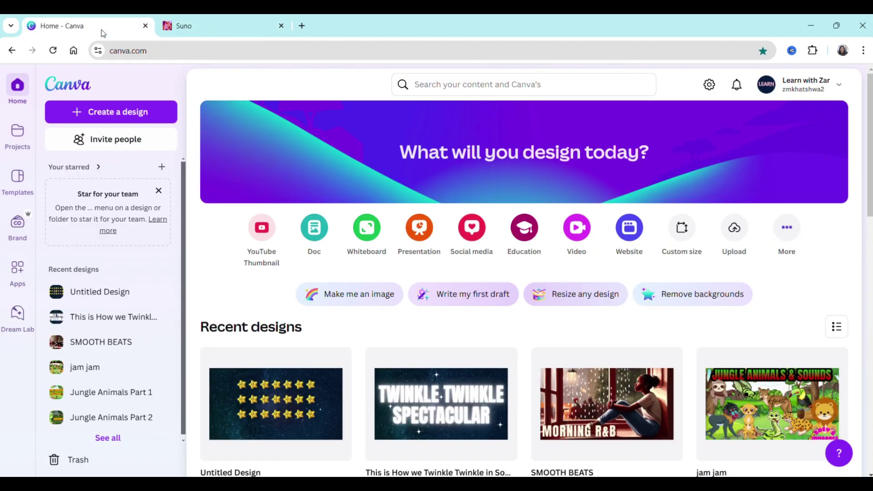
click(578, 226)
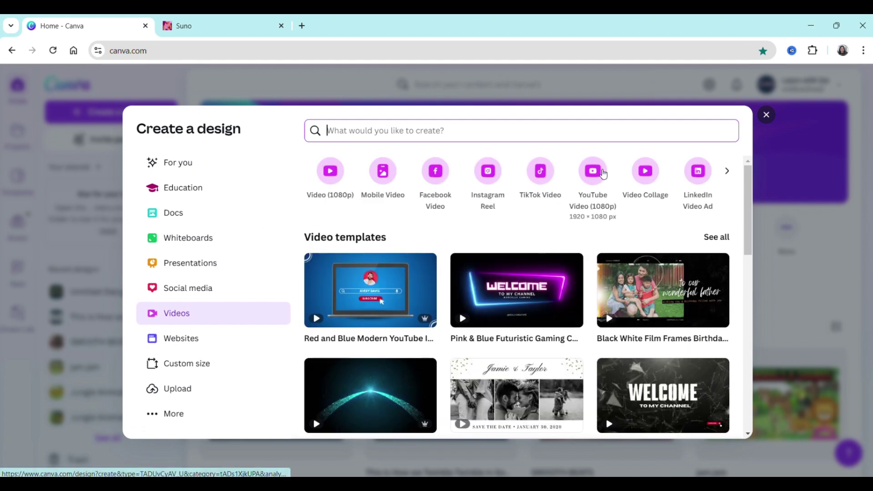
click(597, 173)
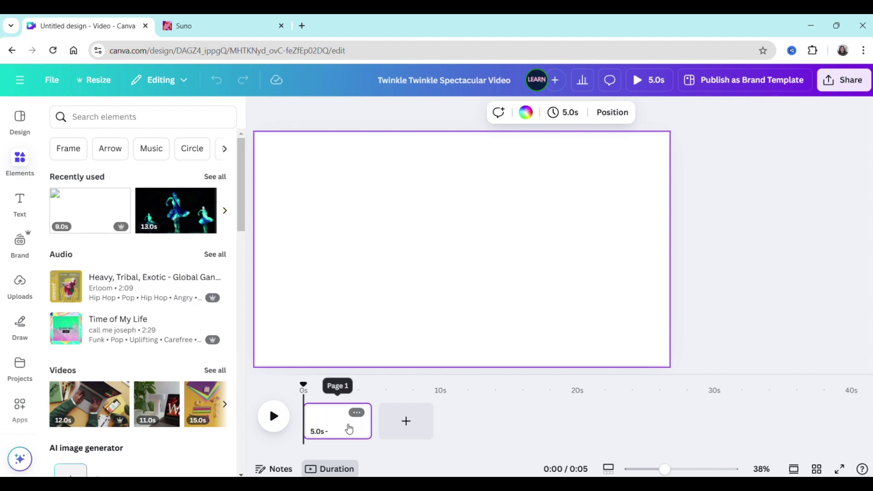
Step: Add a galaxy starry background from an Elements search for 'gala', then add a heading
click(117, 120)
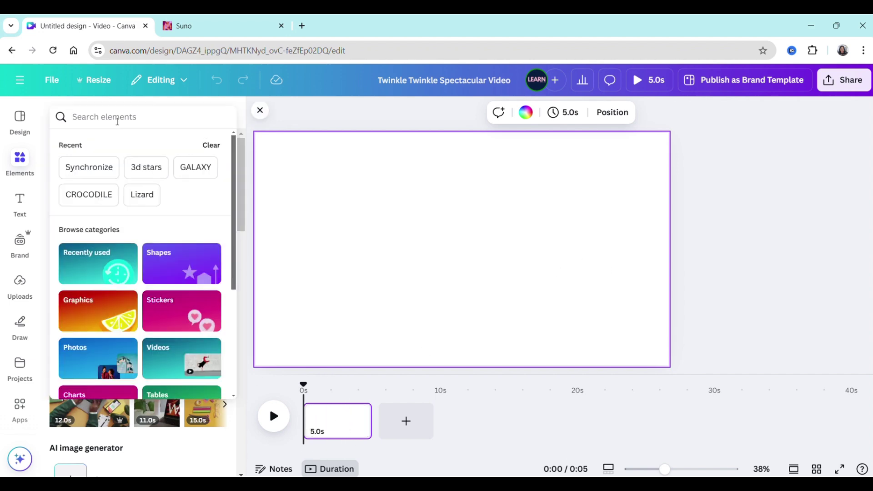
text(gala)
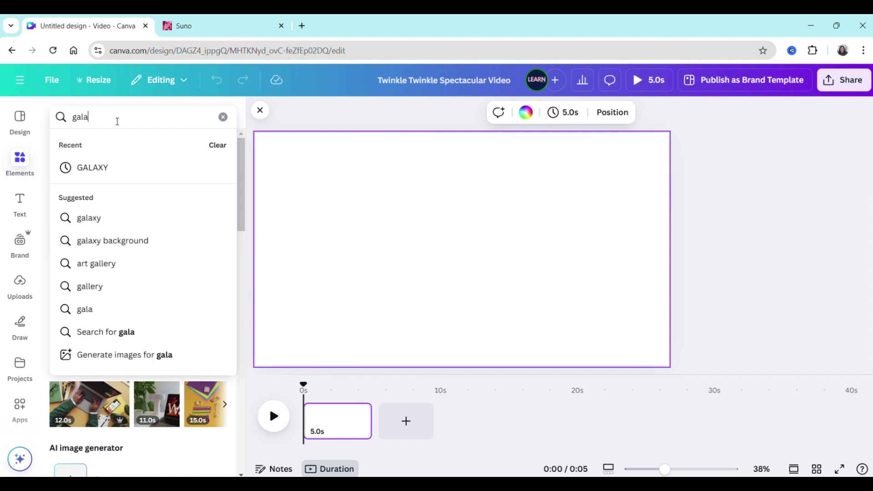
click(109, 168)
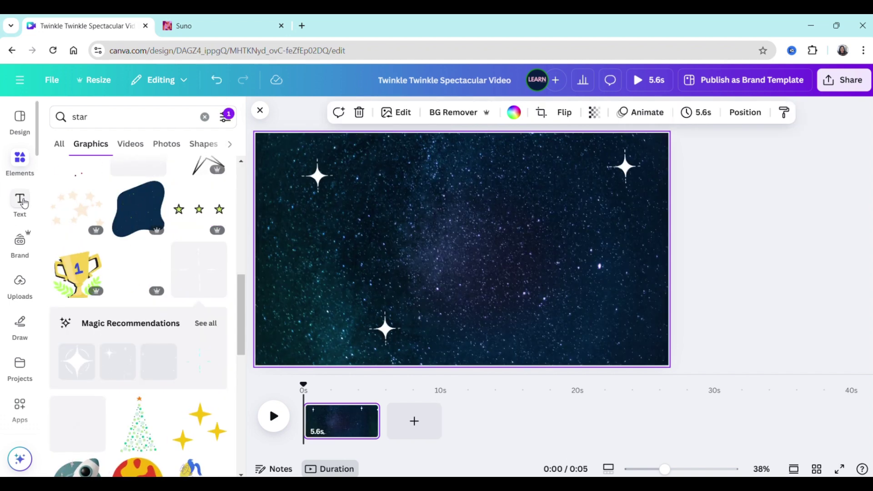
click(20, 201)
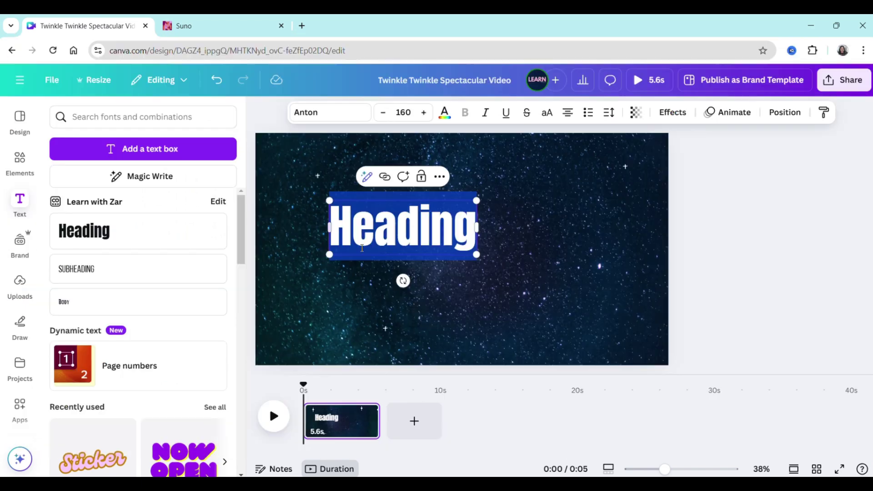
Step: Retype the heading as 'TWINKLE TWINKLE', enlarge it and move it higher on the page
drag(426, 240, 456, 233)
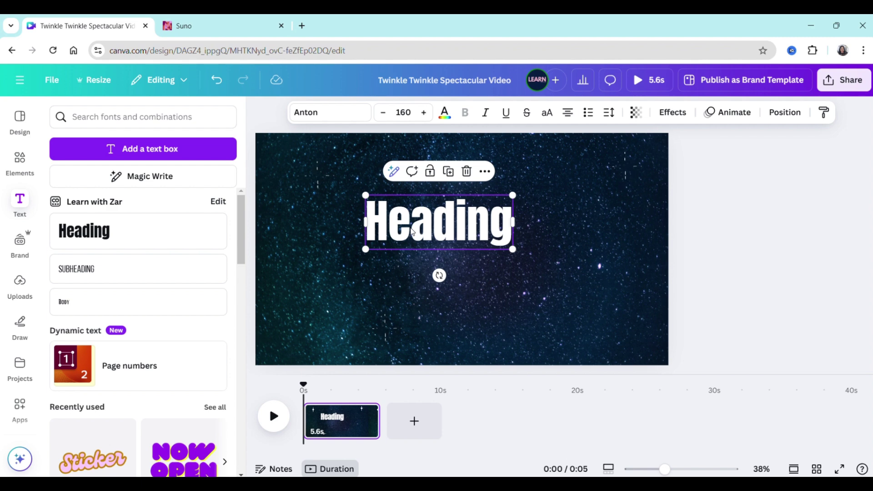
double_click(413, 226)
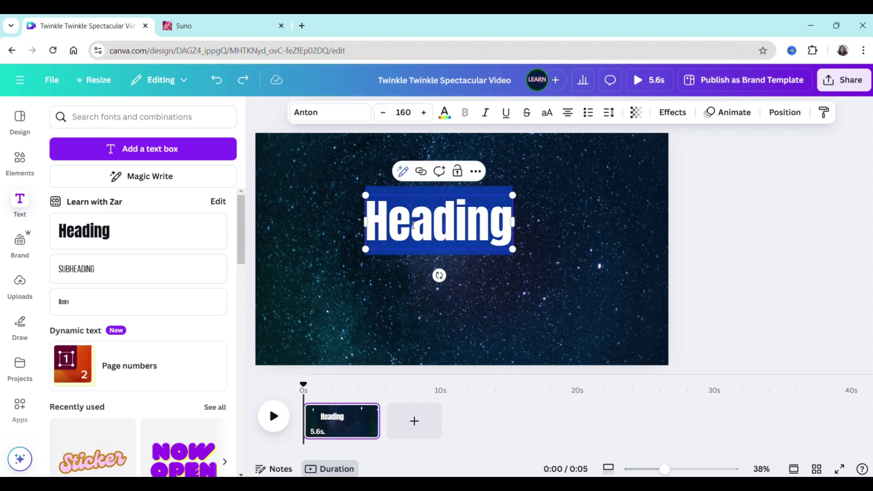
text(T)
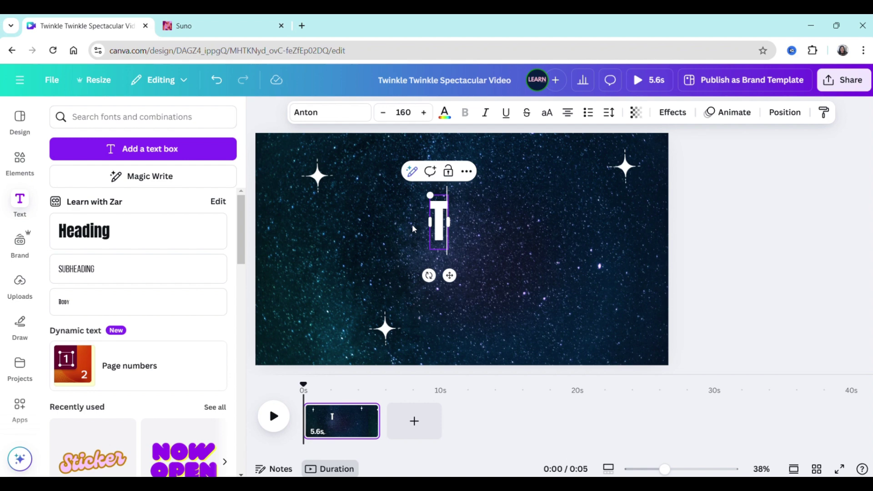
text(WINKLE T)
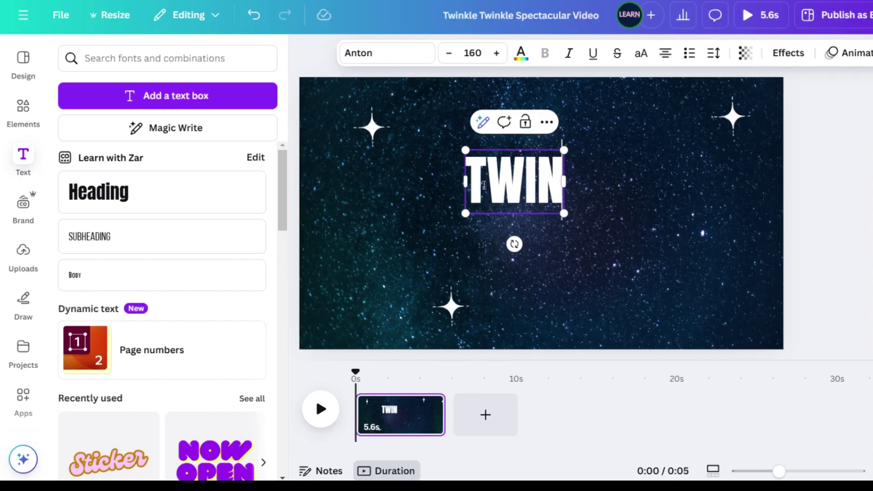
text(WINKLE)
key(Escape)
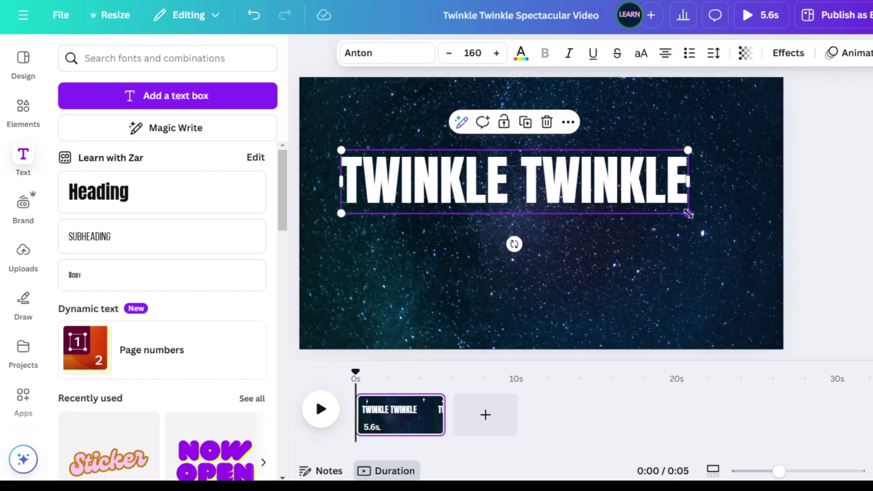
drag(688, 211, 797, 259)
drag(764, 209, 734, 185)
drag(776, 209, 798, 212)
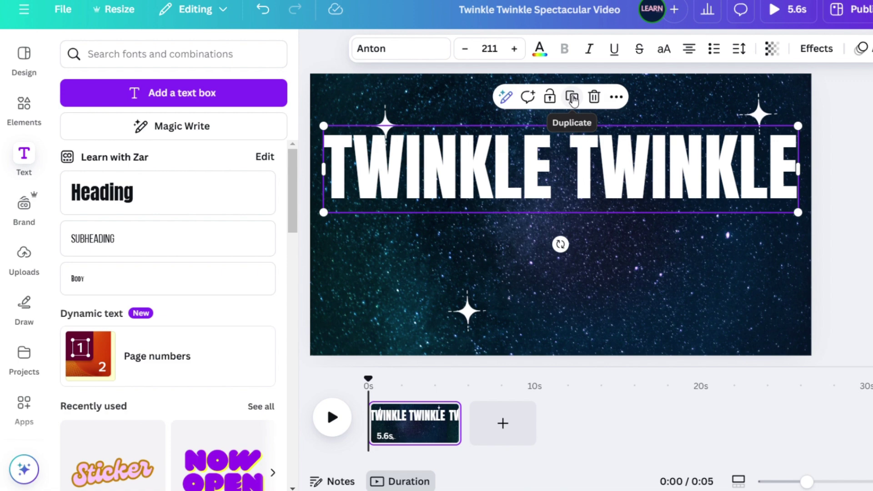
Step: Duplicate the title, retype the copy as 'SPECTACULAR', and enlarge it beneath the first line
click(571, 97)
drag(584, 161, 581, 255)
double_click(585, 255)
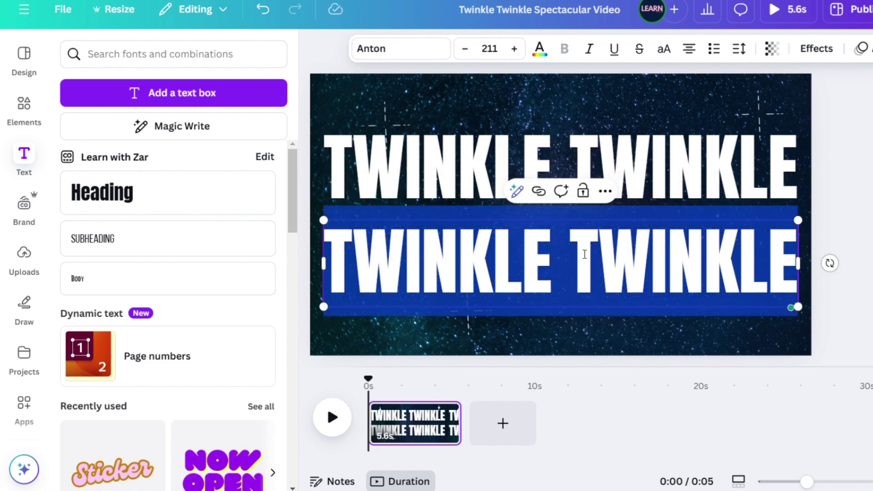
text(SPECTAC)
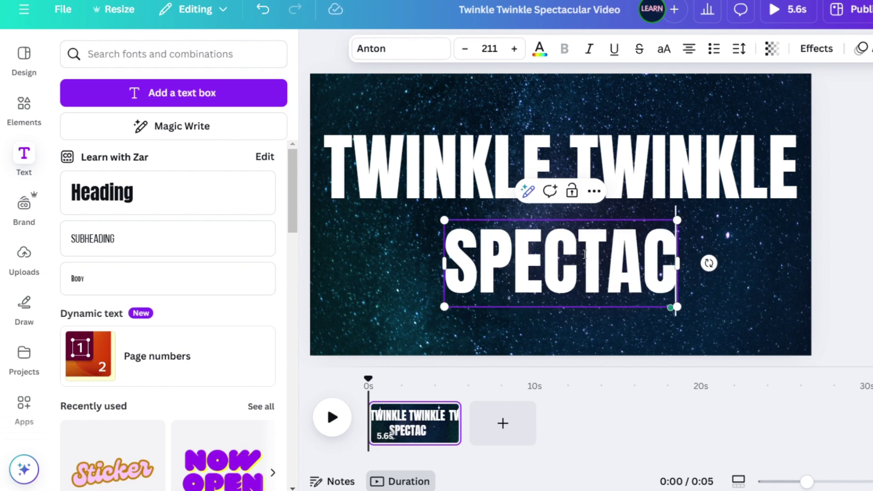
key(BackSpace)
text(CULAR)
drag(744, 308, 830, 327)
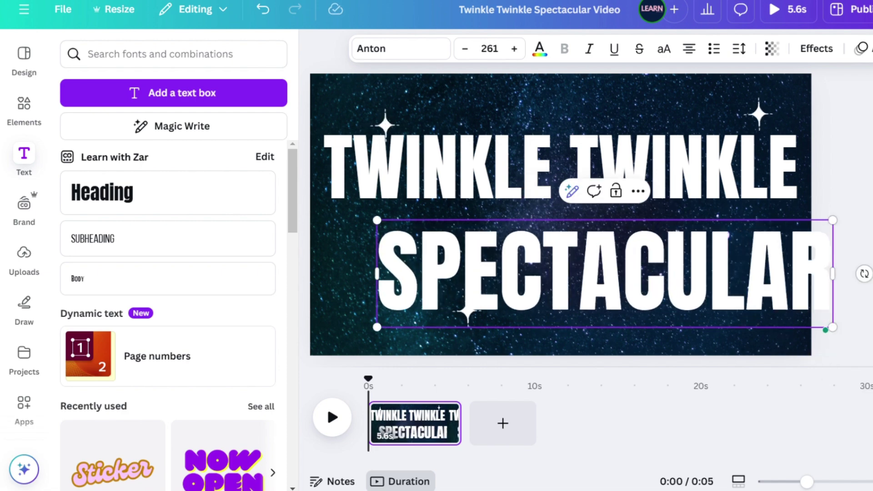
drag(591, 273, 542, 264)
drag(781, 319, 802, 328)
key(Escape)
click(691, 192)
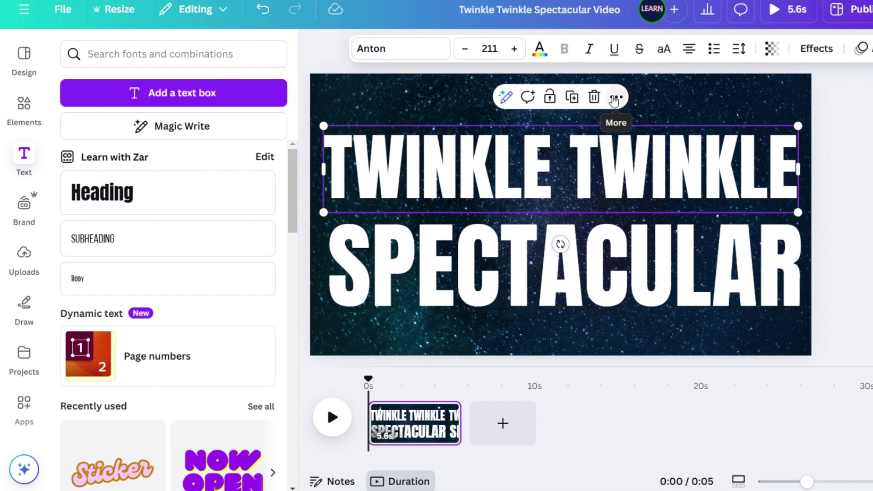
Step: Show element timing, delay and shorten TWINKLE TWINKLE's timing bar, and delay SPECTACULAR's start
click(617, 97)
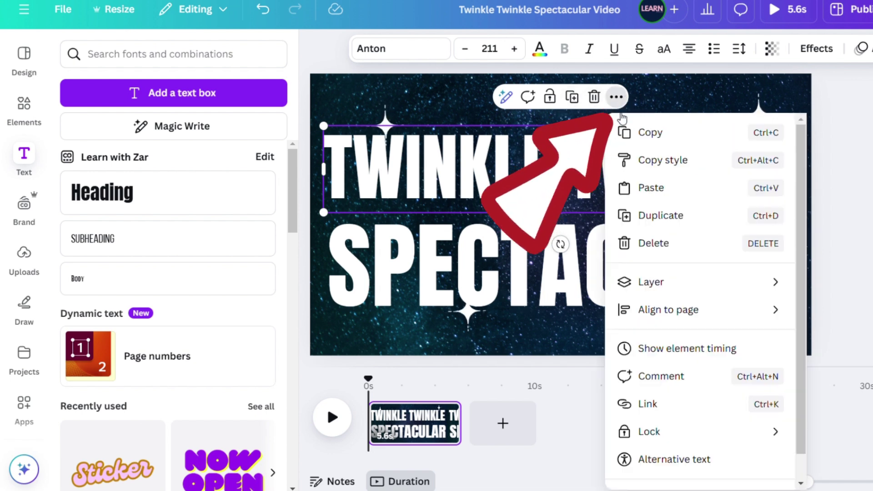
click(700, 349)
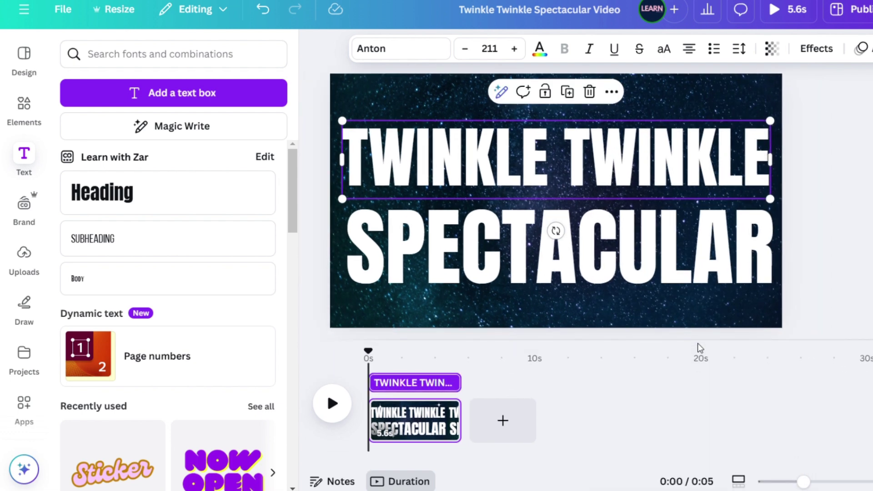
drag(371, 382, 380, 382)
mouse_move(366, 352)
mouse_down()
mouse_move(383, 354)
mouse_move(369, 354)
mouse_up()
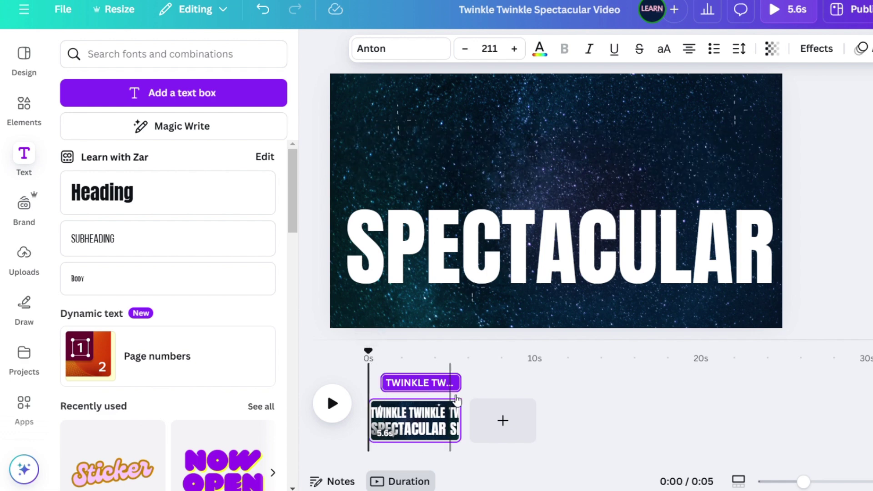
drag(457, 382, 447, 383)
click(555, 228)
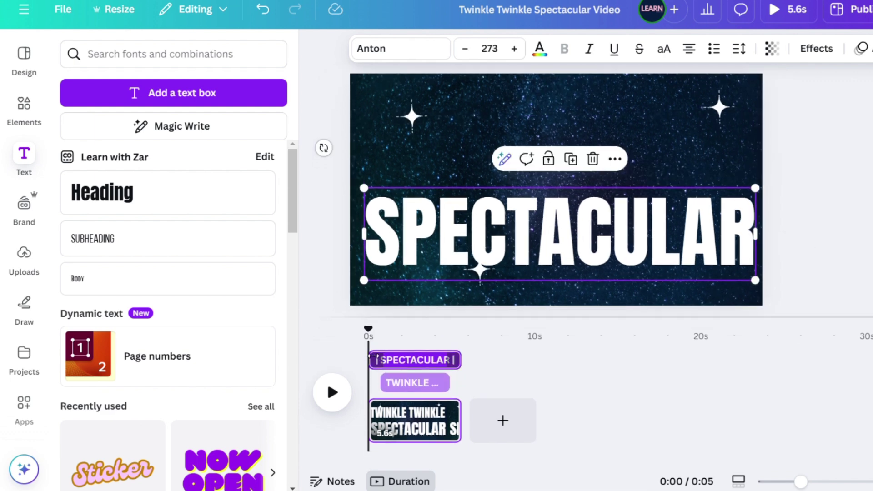
drag(374, 357, 386, 358)
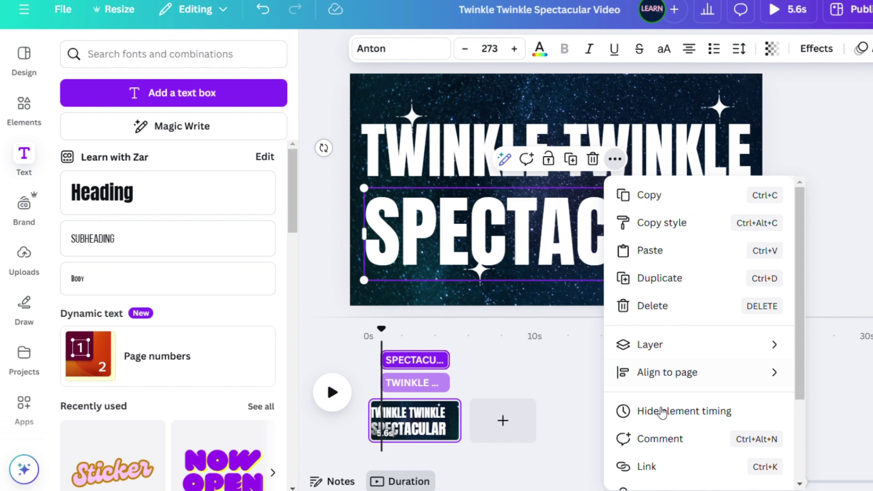
Step: Give SPECTACULAR and TWINKLE TWINKLE the Hollow effect, with the title's outline thickness 10
click(663, 412)
click(816, 49)
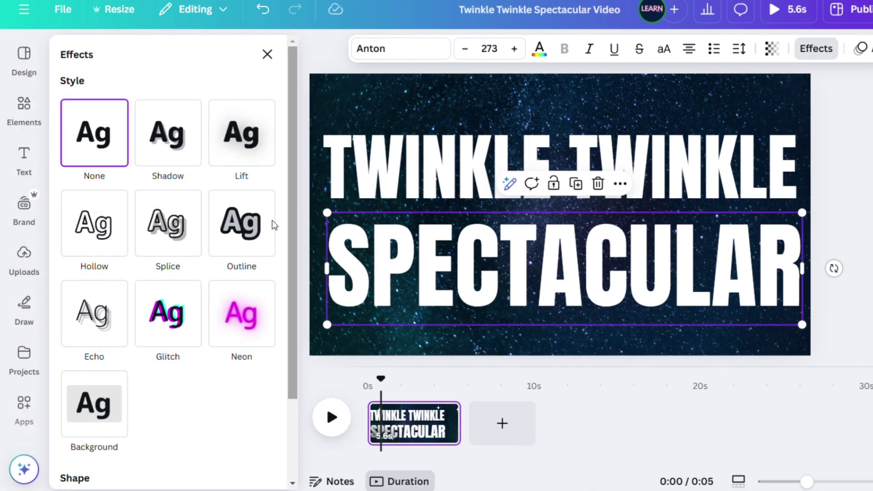
click(94, 223)
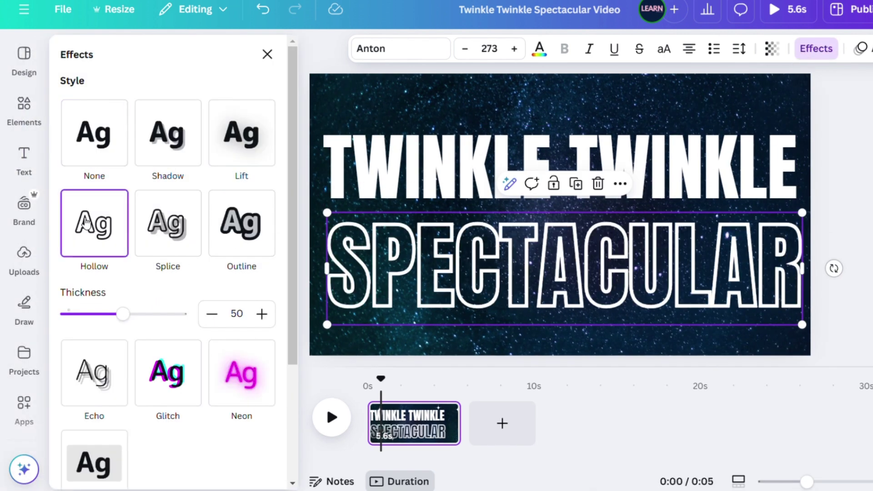
click(399, 178)
click(97, 230)
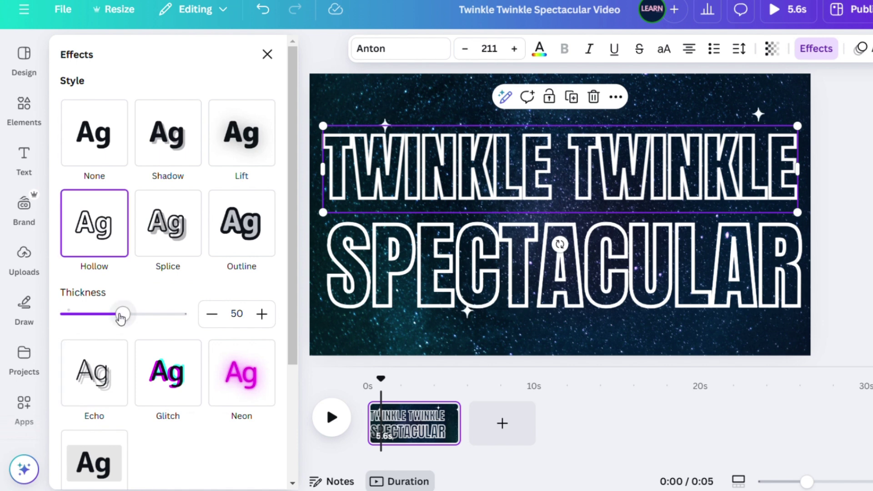
drag(121, 317, 78, 312)
key(Tab)
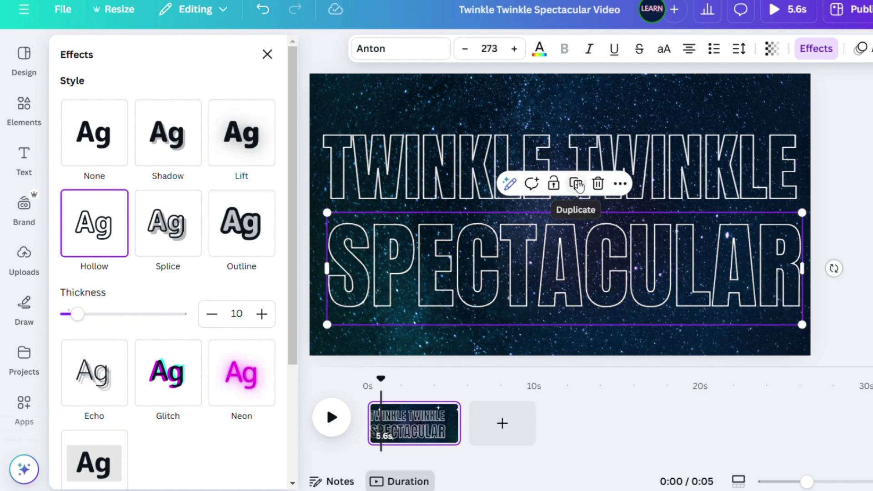
Step: Duplicate SPECTACULAR, apply Neon to the copy, and align it over the hollow original
click(577, 184)
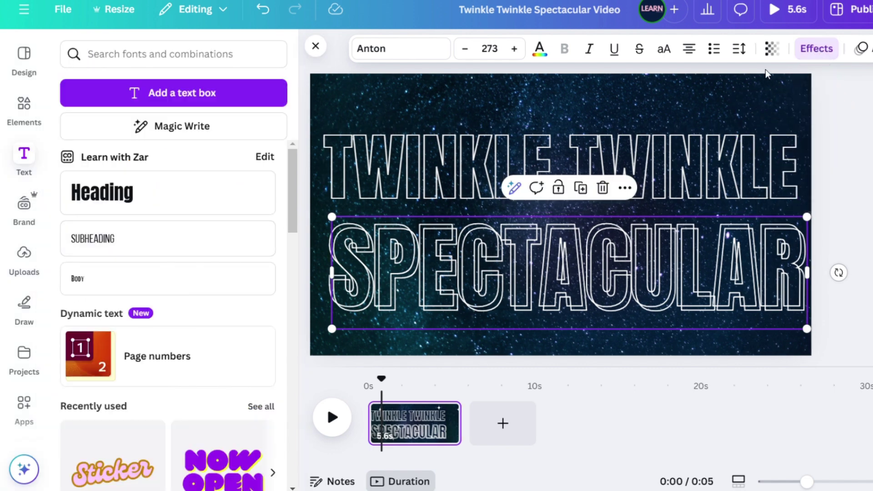
click(821, 49)
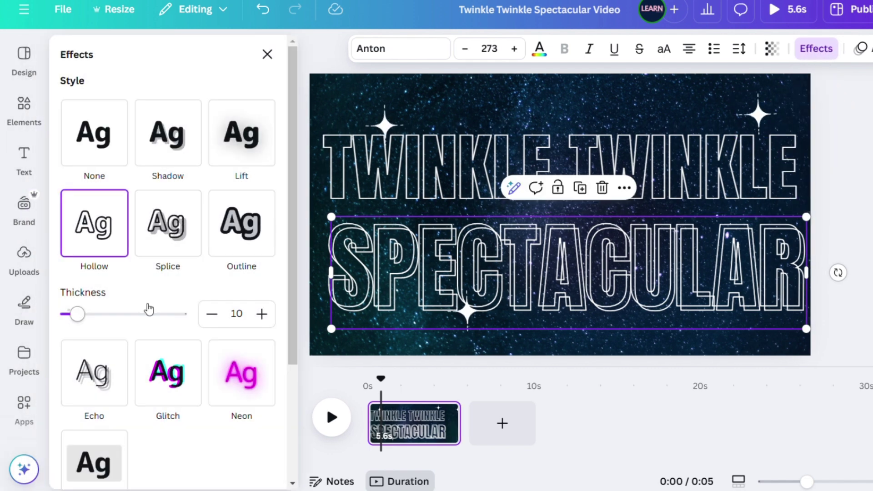
drag(292, 172, 290, 221)
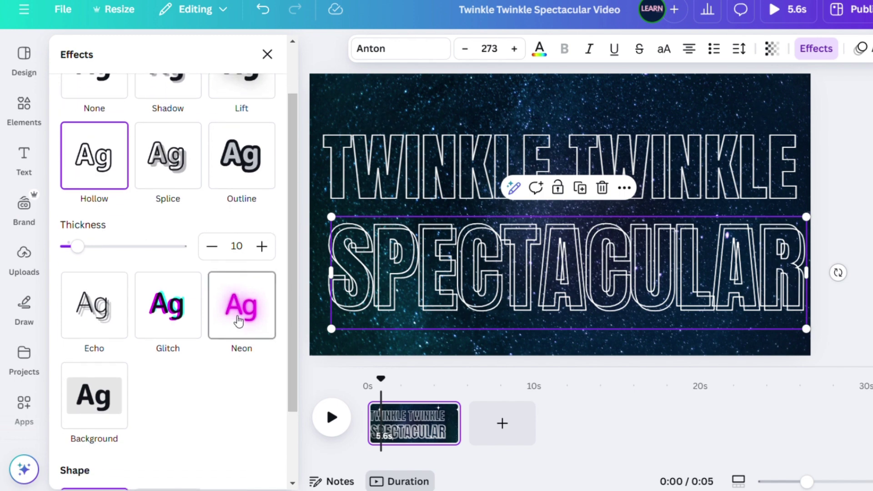
click(239, 264)
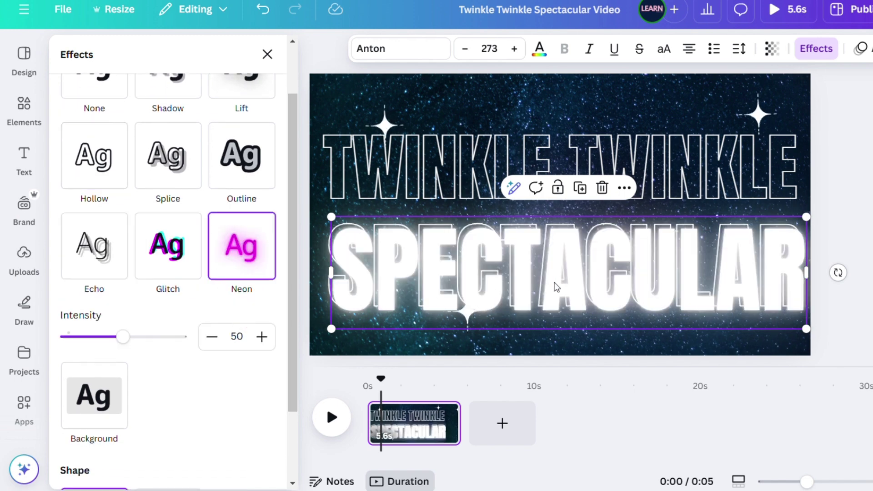
drag(547, 278, 550, 278)
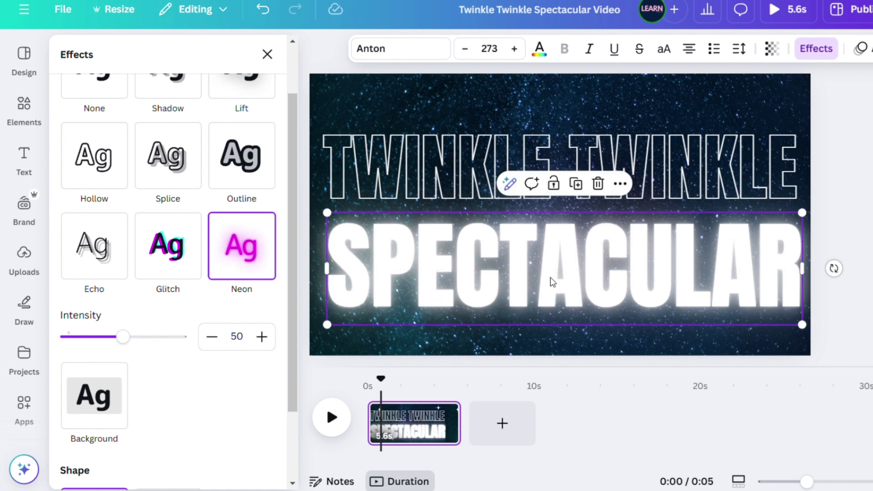
Step: Duplicate TWINKLE TWINKLE, apply Neon to the copy, and drag it back onto the original
click(453, 172)
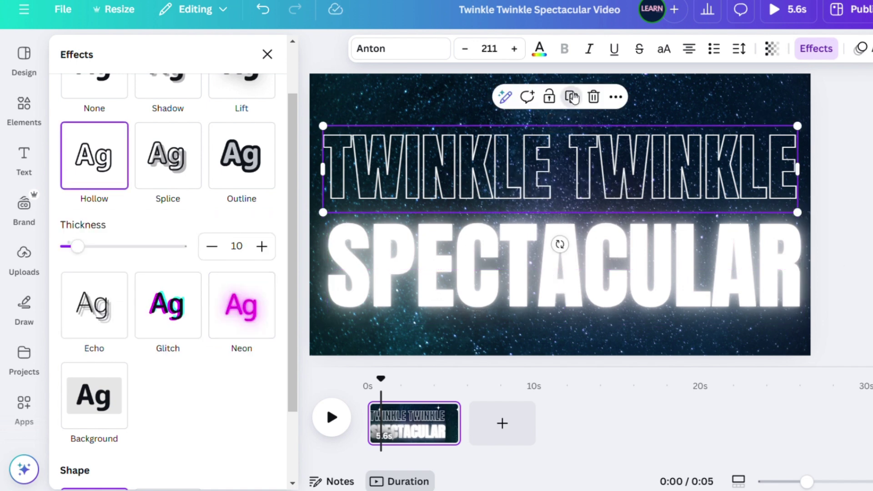
click(574, 101)
click(237, 317)
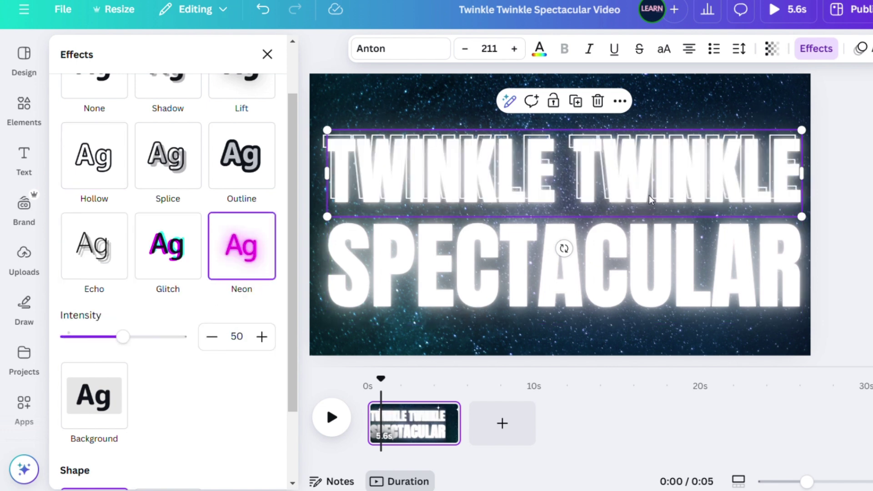
drag(650, 191, 642, 184)
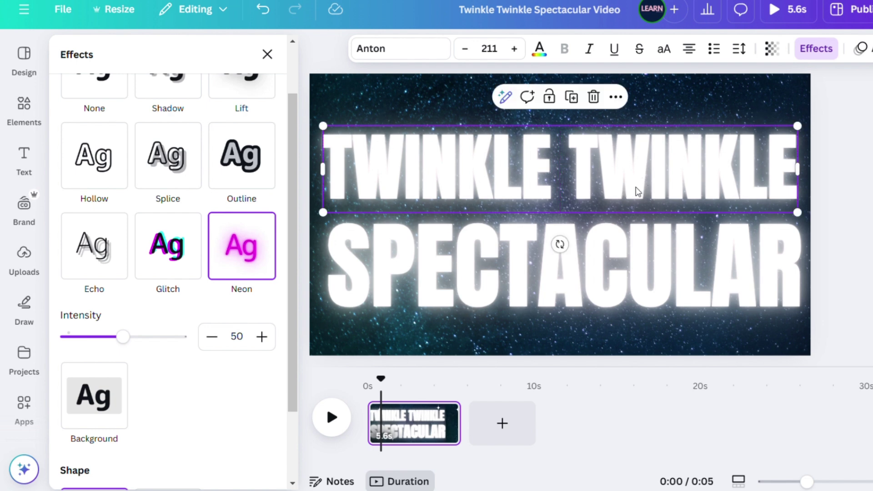
Step: Animate TWINKLE TWINKLE with Neon, adjusting its intensity and setting writing style to Character
click(862, 49)
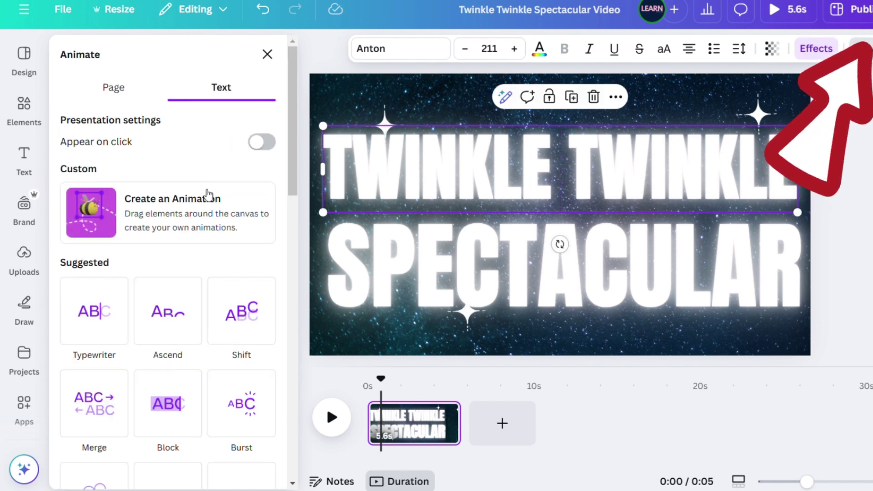
drag(288, 108, 292, 247)
scroll(293, 247, down, 2)
scroll(293, 247, up, 2)
scroll(182, 273, down, 10)
click(95, 218)
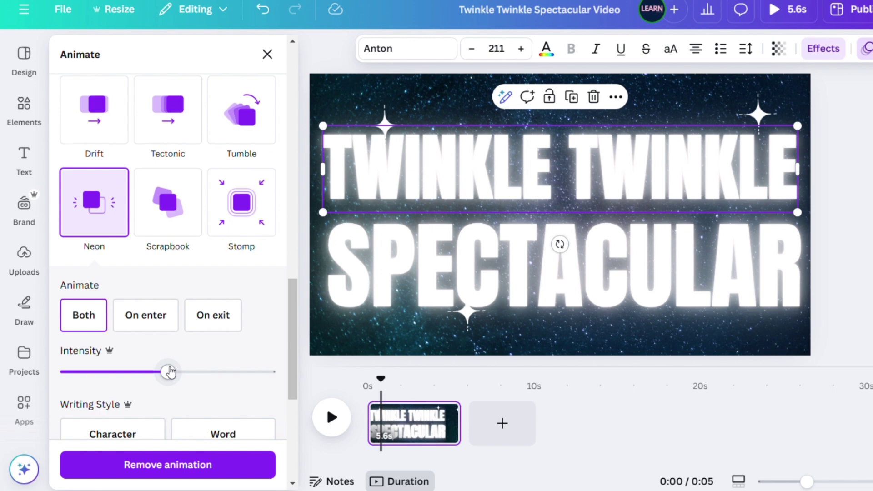
drag(170, 373, 143, 370)
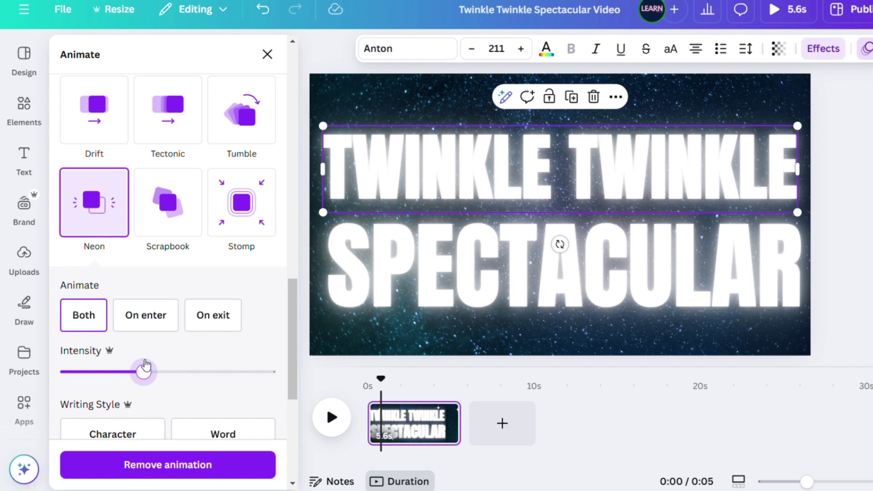
click(127, 434)
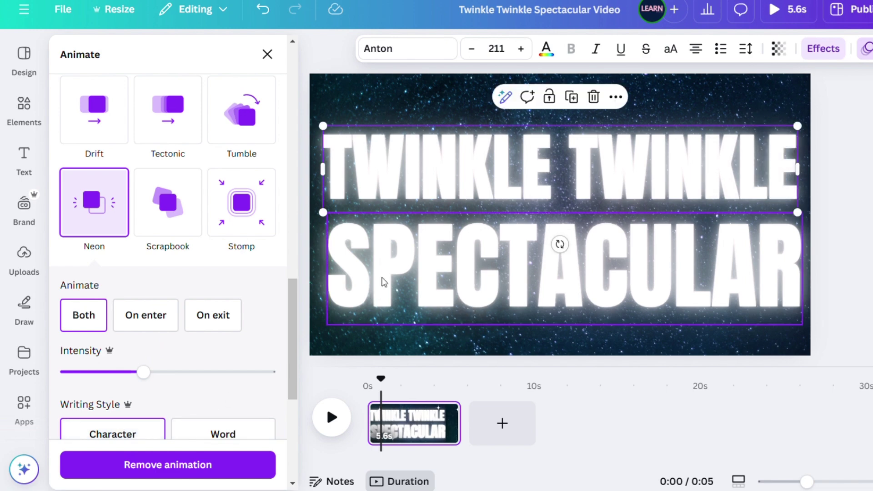
Step: Give SPECTACULAR the same Neon Character animation, then rewind and play the page
click(383, 281)
click(104, 231)
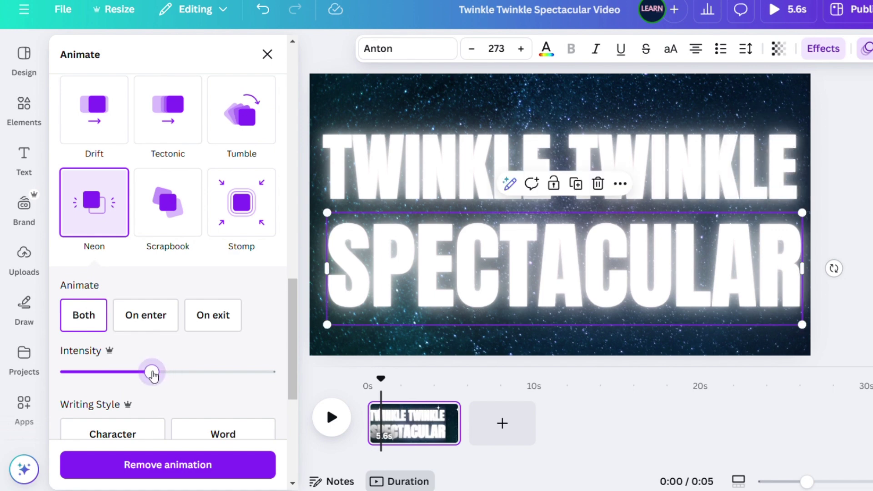
click(122, 434)
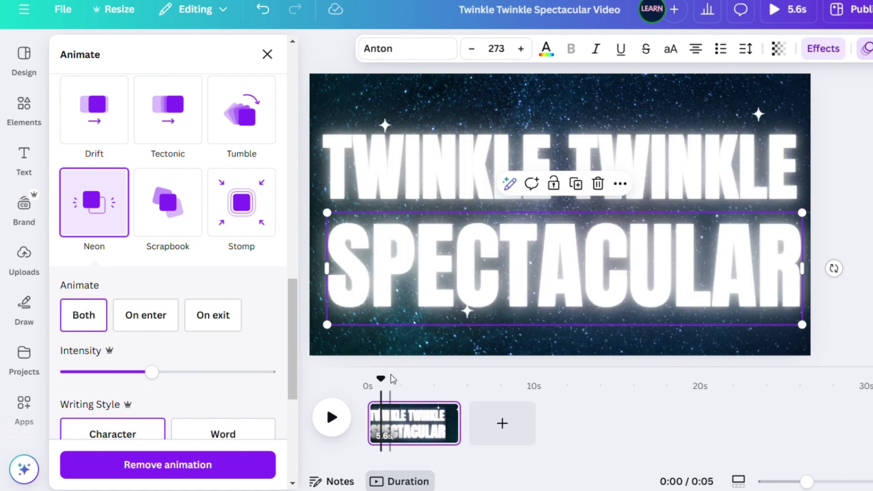
drag(390, 376, 367, 379)
click(330, 418)
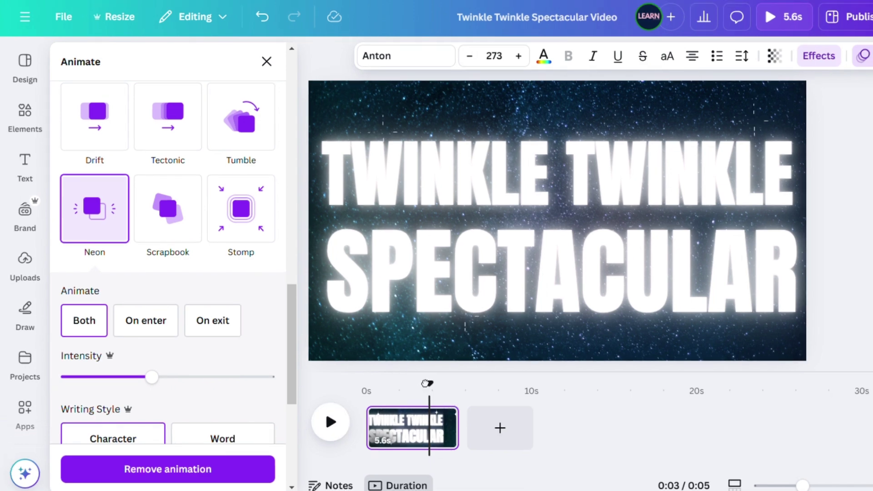
drag(430, 379, 339, 390)
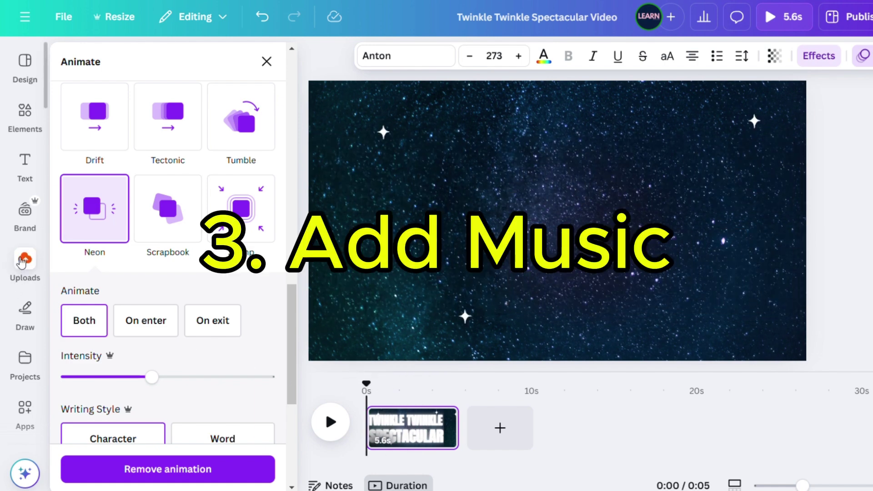
Step: Add the uploaded Twinkle Twinkle Little Star.mp3 as the soundtrack and play the video
click(22, 263)
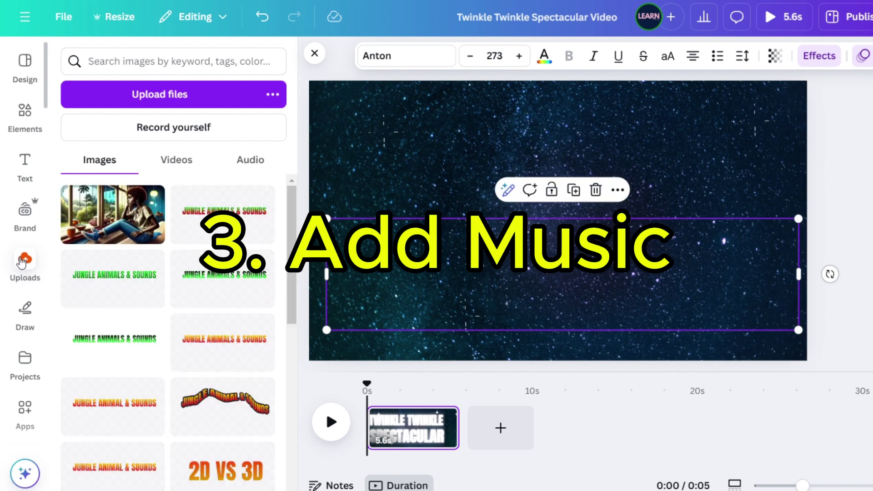
click(228, 160)
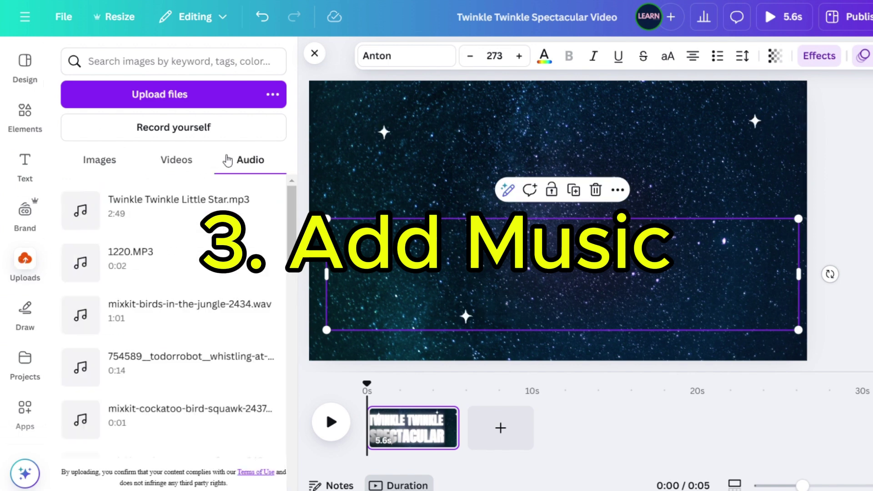
click(142, 202)
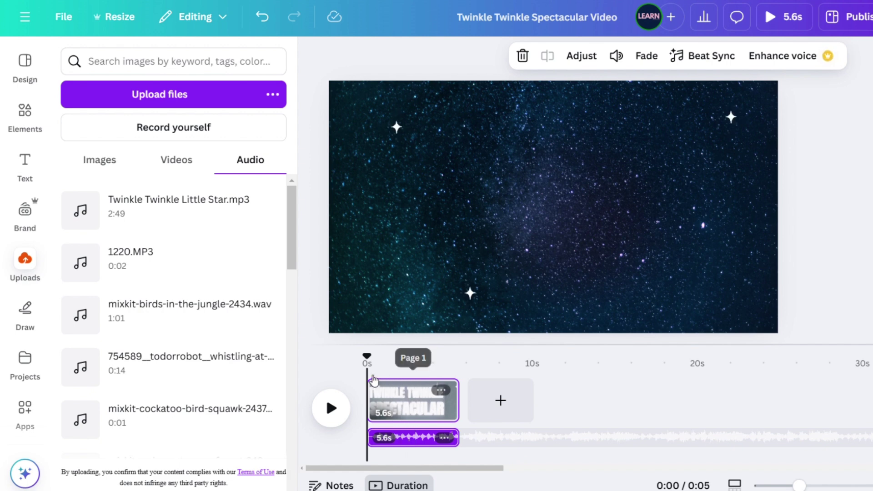
click(330, 410)
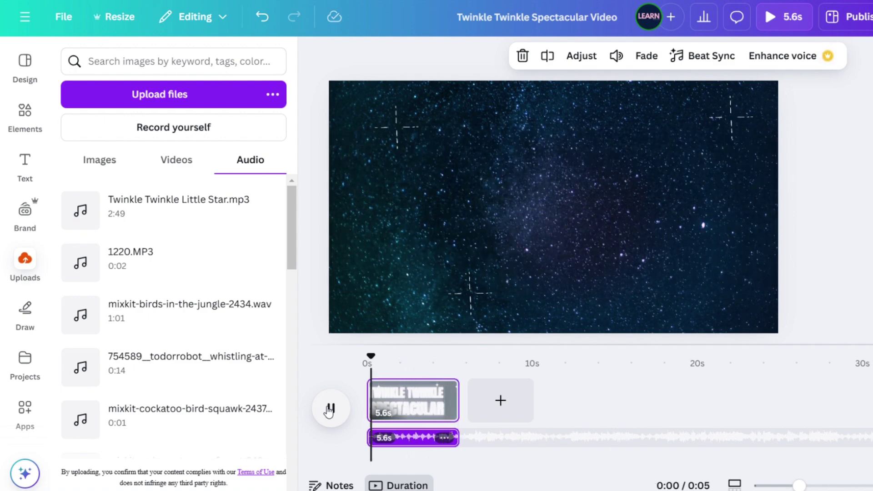
Step: Stop playback, add a second starry page and duplicate it, bringing the video to 16.8 s
click(332, 406)
click(501, 403)
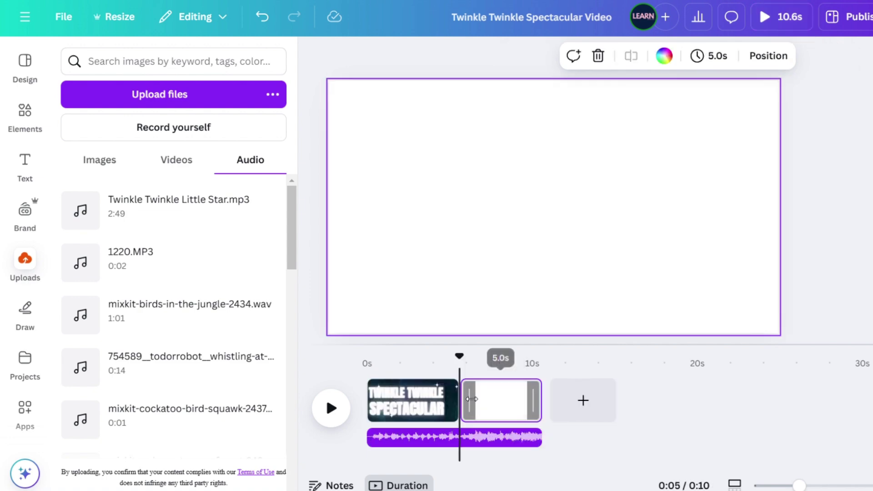
click(493, 388)
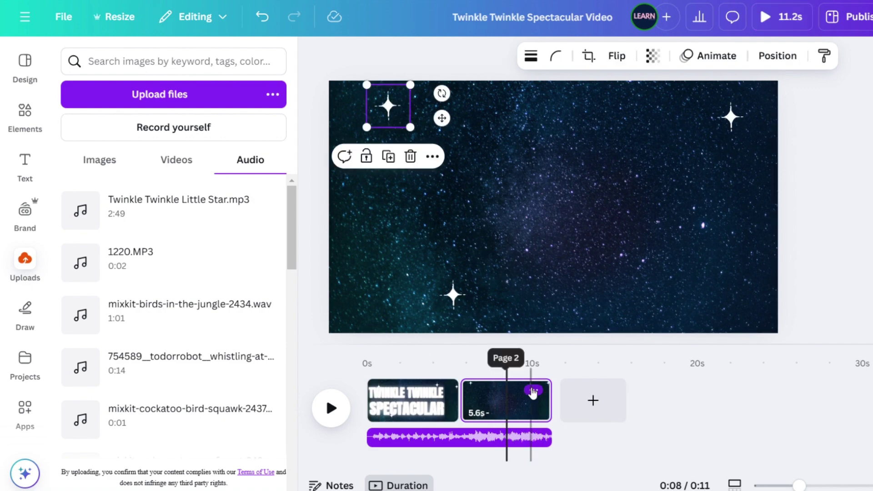
click(533, 390)
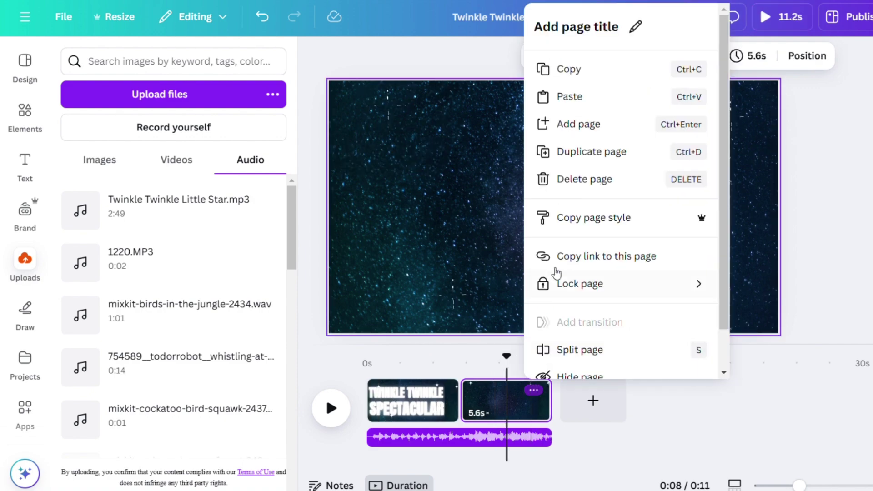
click(587, 147)
click(501, 401)
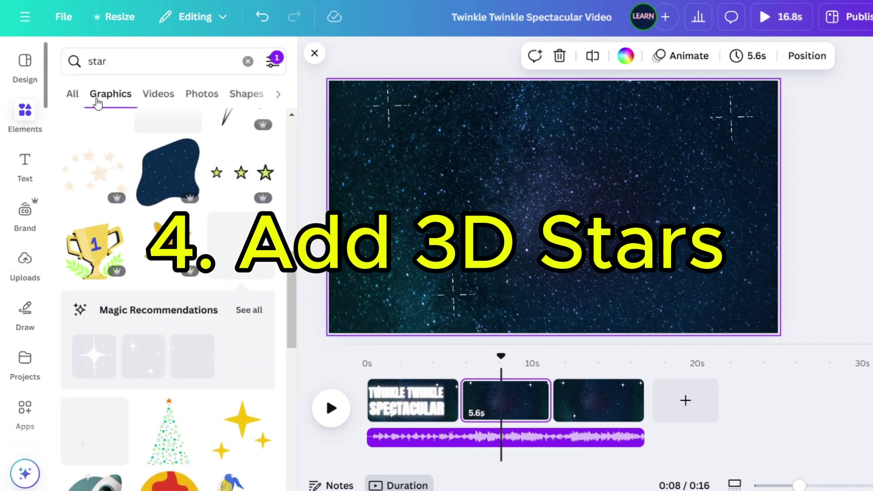
Step: Search Elements graphics for 3D stars and add the 3D Smiling Star Character to page two
click(248, 62)
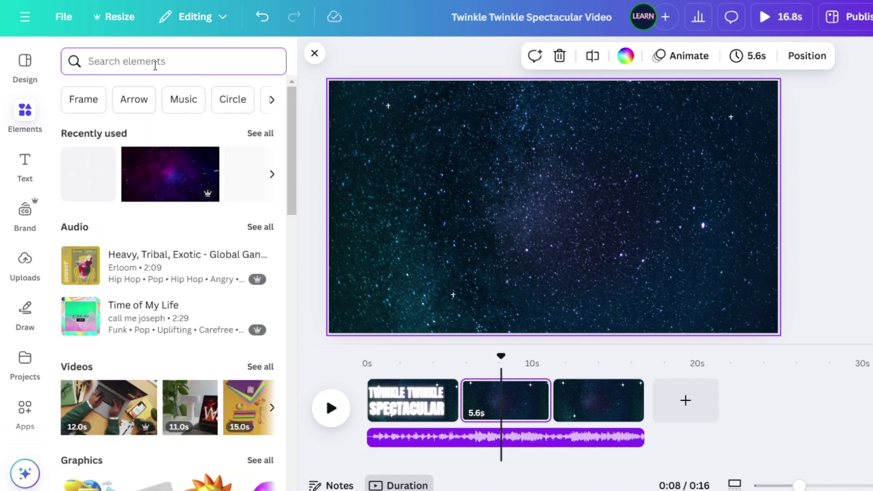
text(star)
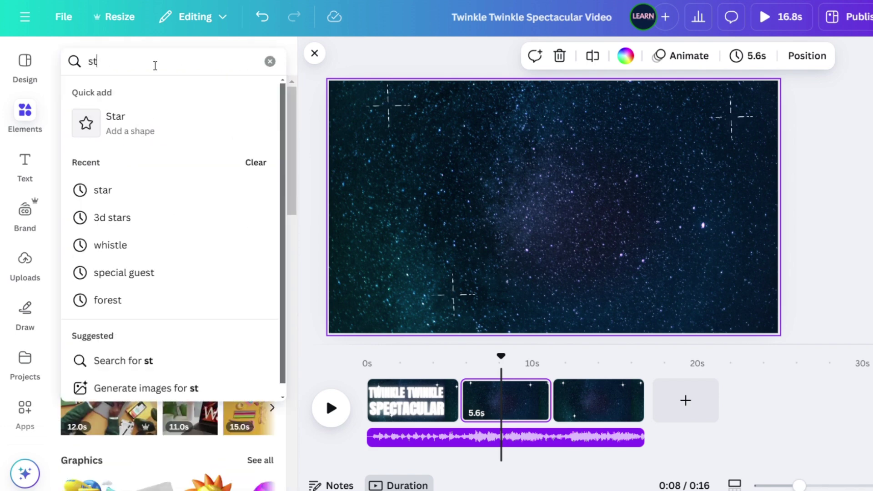
click(136, 224)
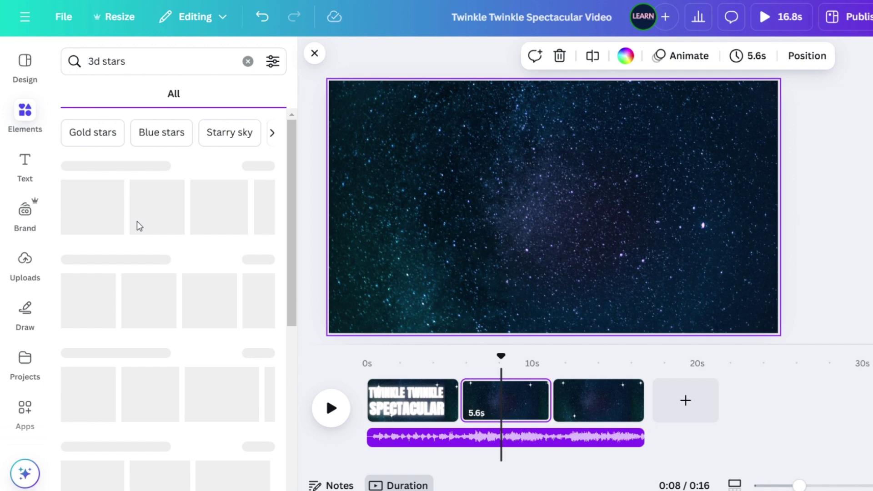
click(249, 169)
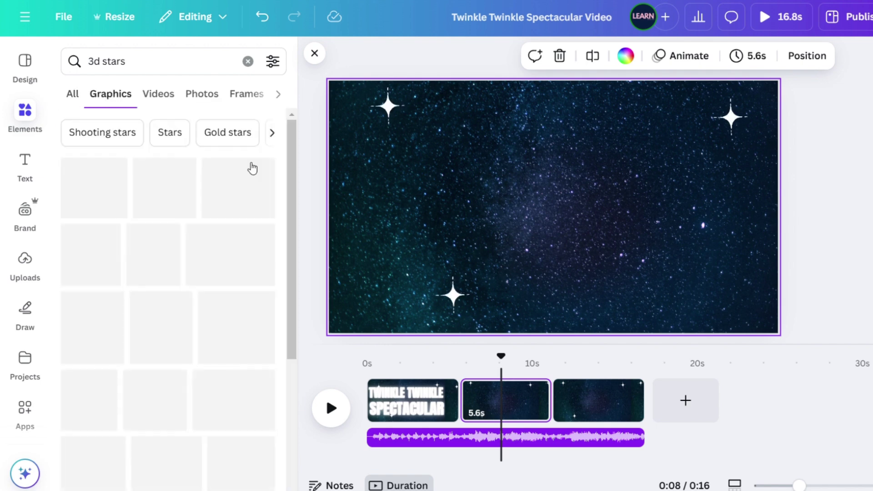
drag(290, 147, 285, 262)
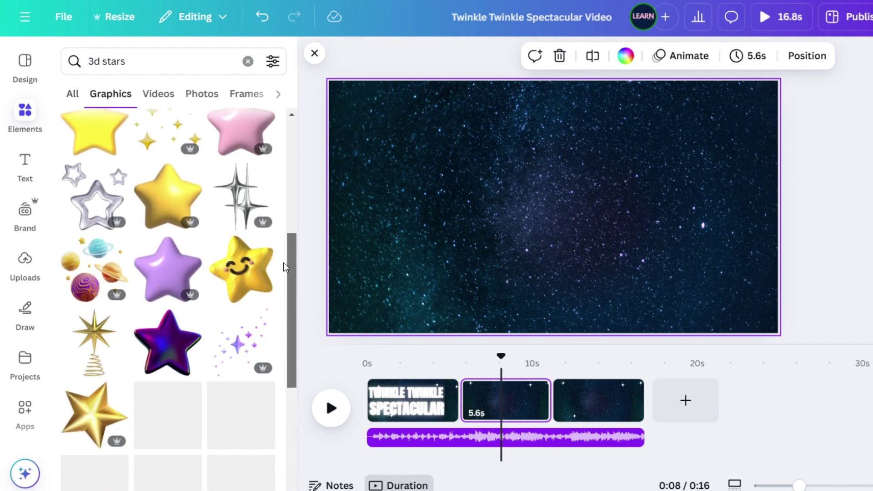
click(263, 248)
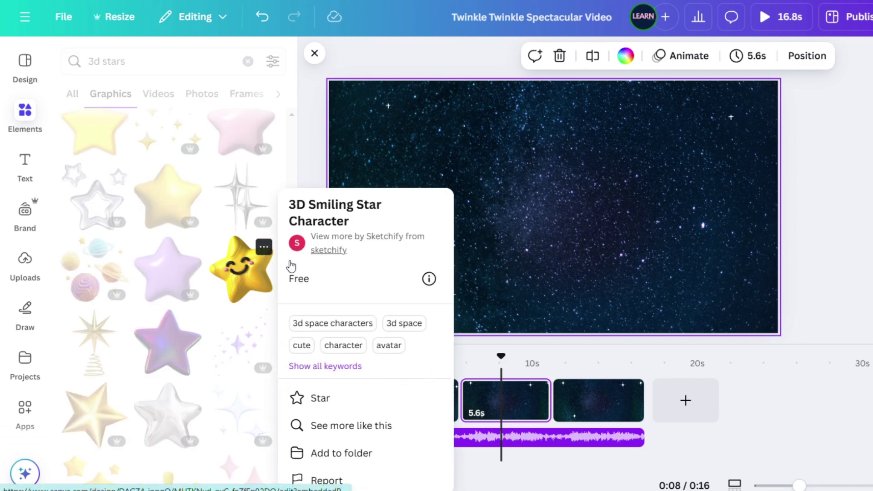
click(241, 273)
click(243, 276)
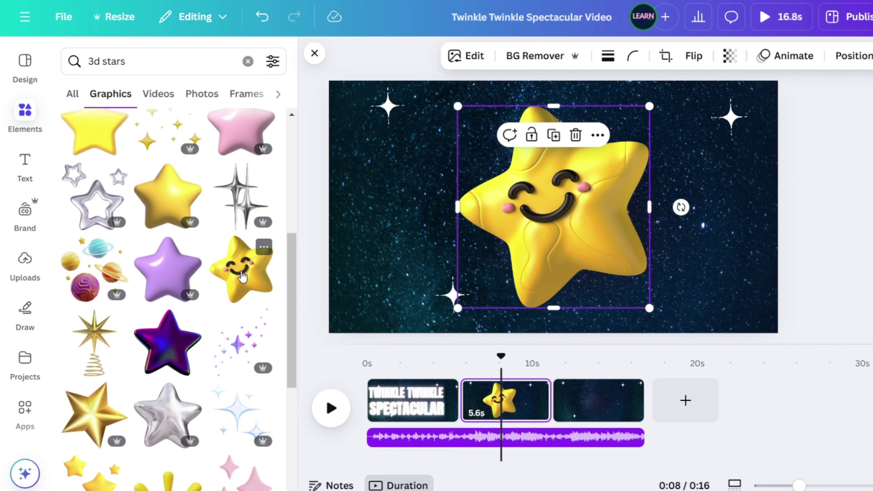
Step: Shrink the smiley star, move it top-left, and duplicate it into a row of eight
drag(650, 110, 492, 276)
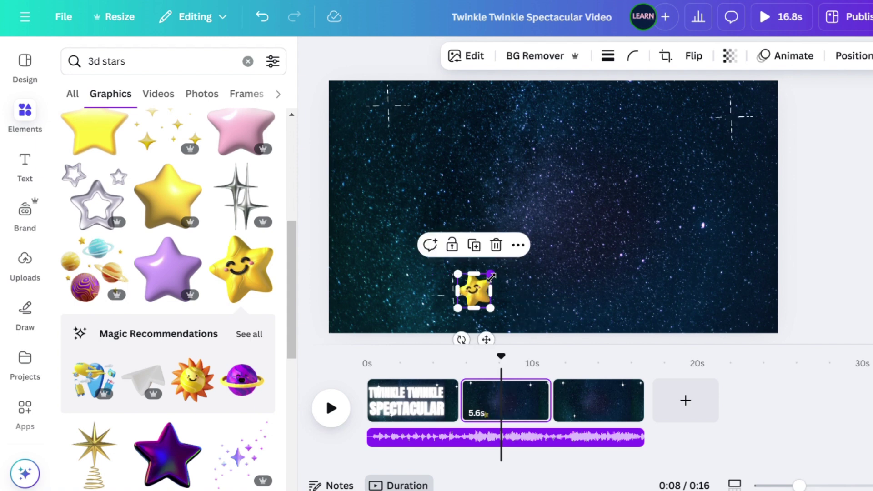
drag(484, 338, 410, 172)
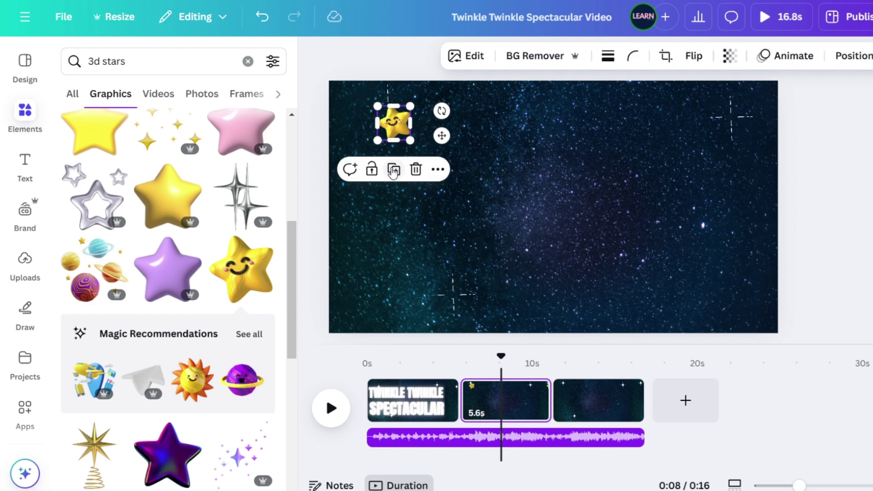
click(393, 170)
drag(444, 138, 481, 133)
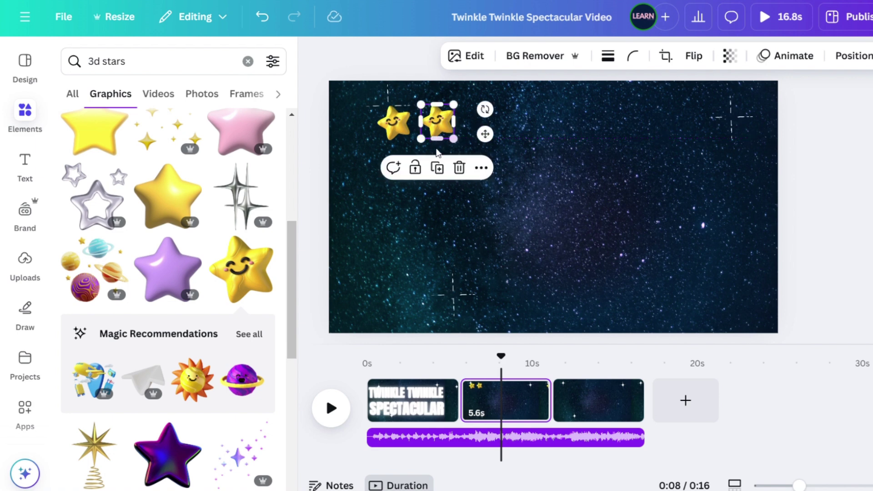
click(439, 168)
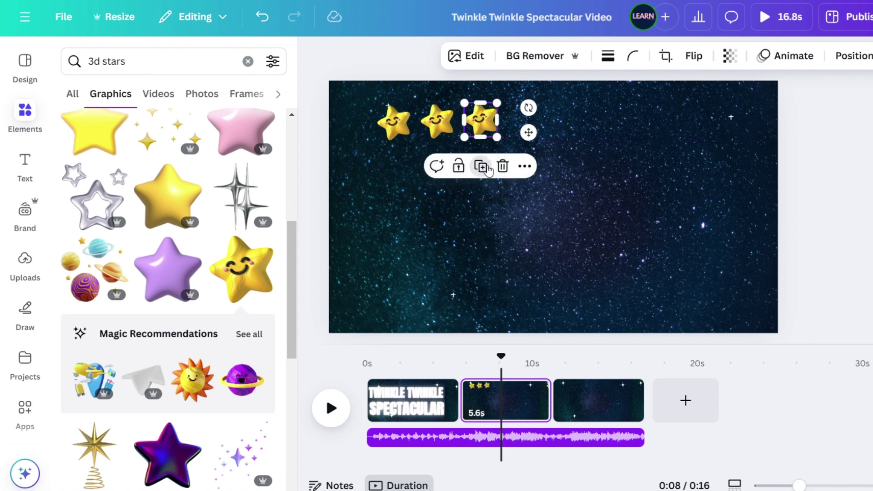
click(481, 167)
click(527, 166)
click(567, 163)
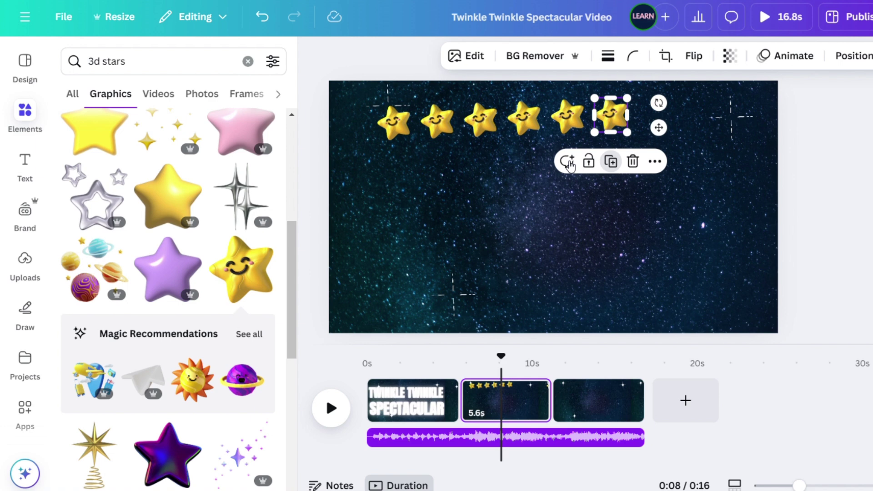
click(610, 161)
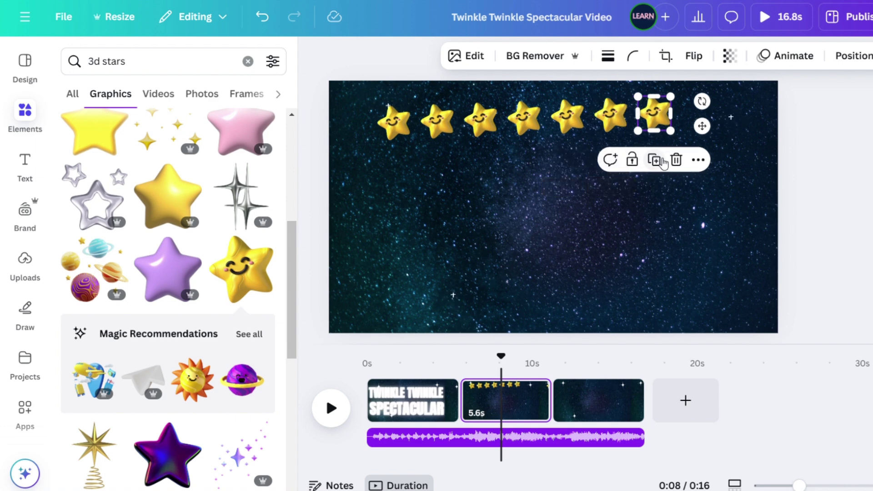
click(655, 160)
click(576, 201)
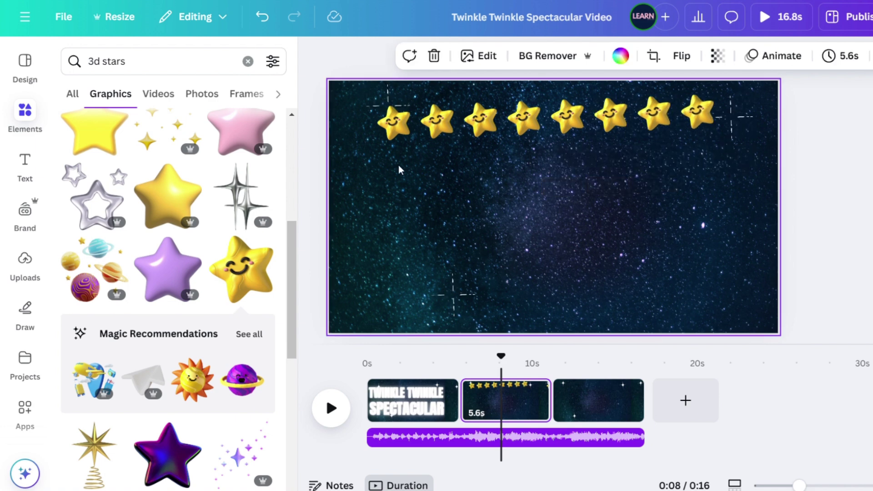
Step: Duplicate the eight-star row three times to make four rows down the second page
drag(381, 158, 692, 123)
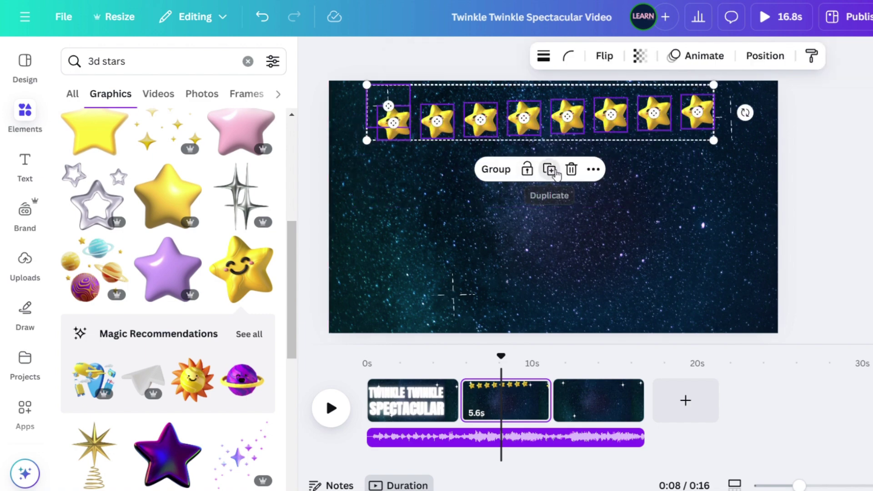
click(557, 174)
drag(558, 137, 558, 186)
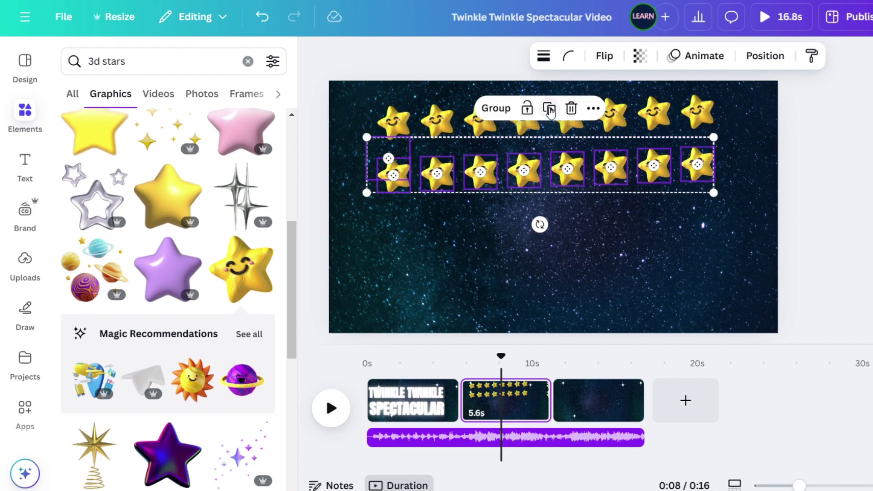
click(550, 110)
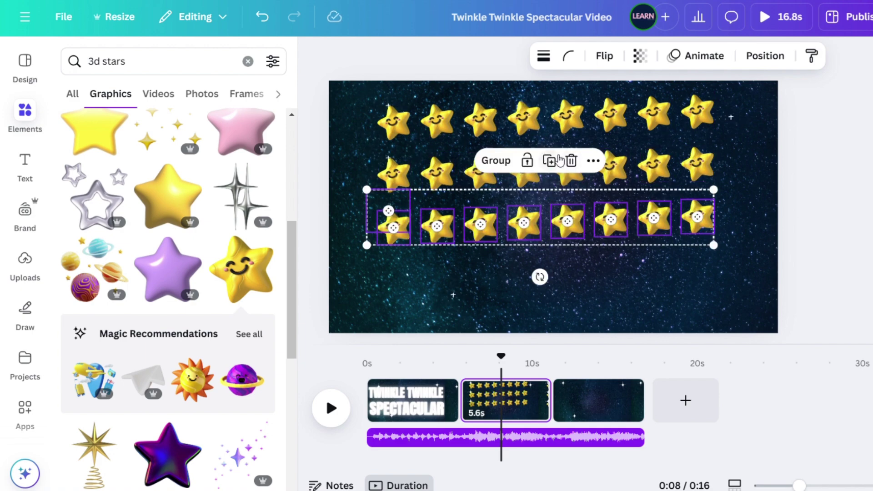
click(557, 160)
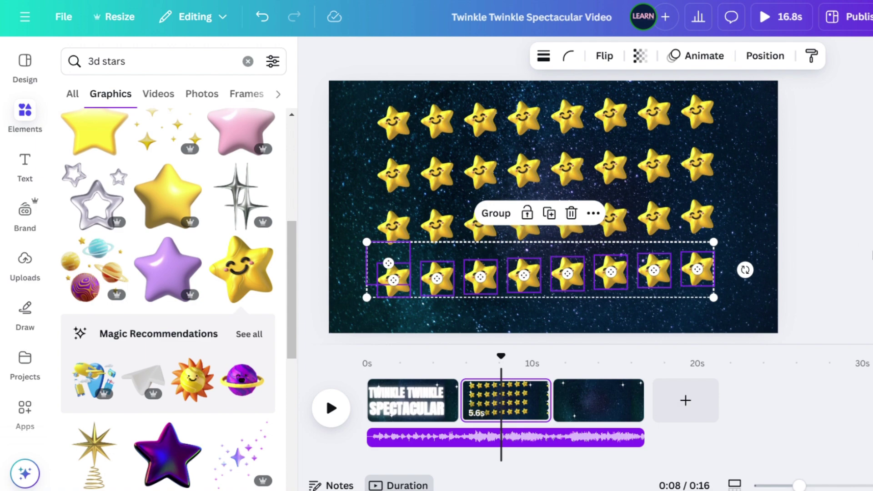
Step: Select all 32 stars in the grid together
click(757, 222)
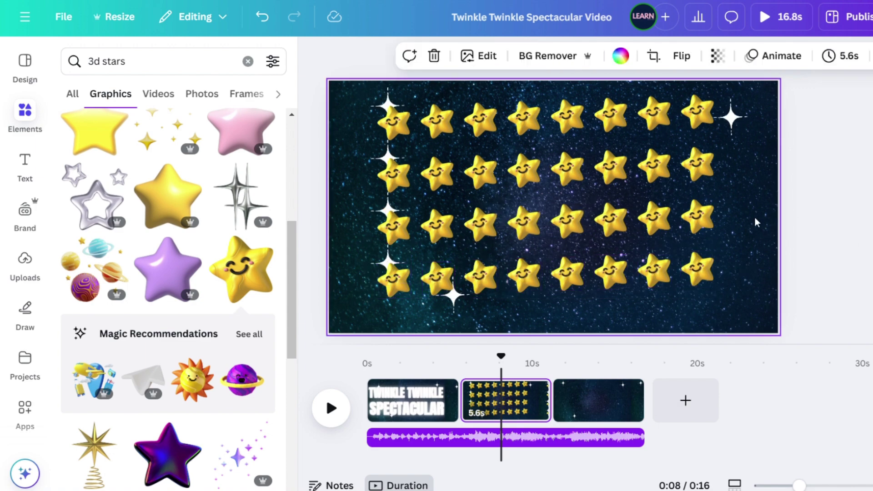
click(387, 348)
click(381, 337)
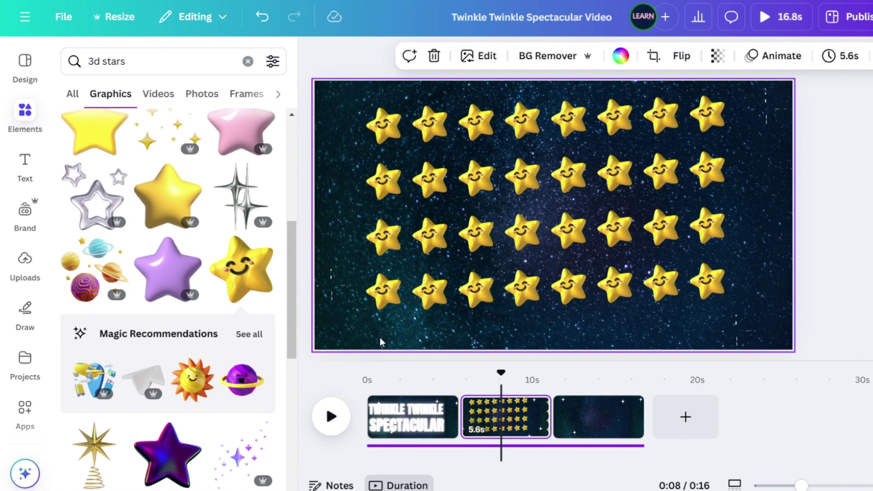
drag(381, 337, 708, 125)
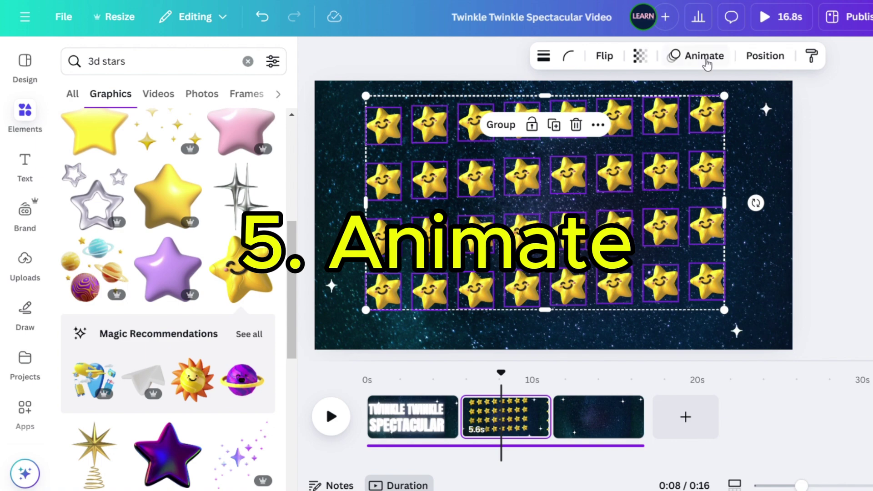
Step: Give the star grid a Pop animation set to play on enter
click(706, 59)
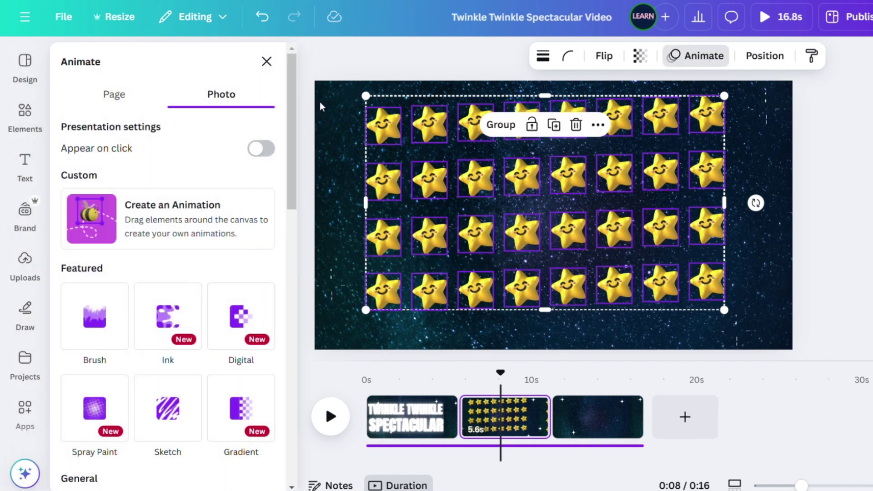
scroll(168, 227, down, 7)
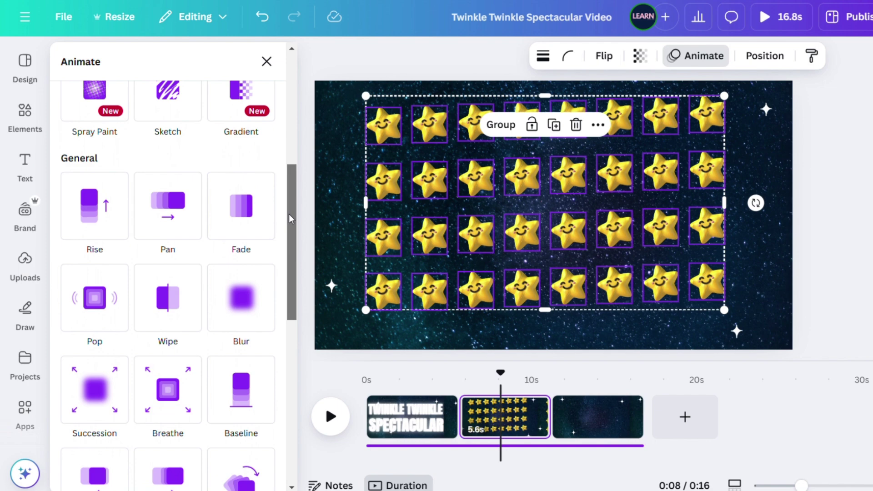
click(104, 319)
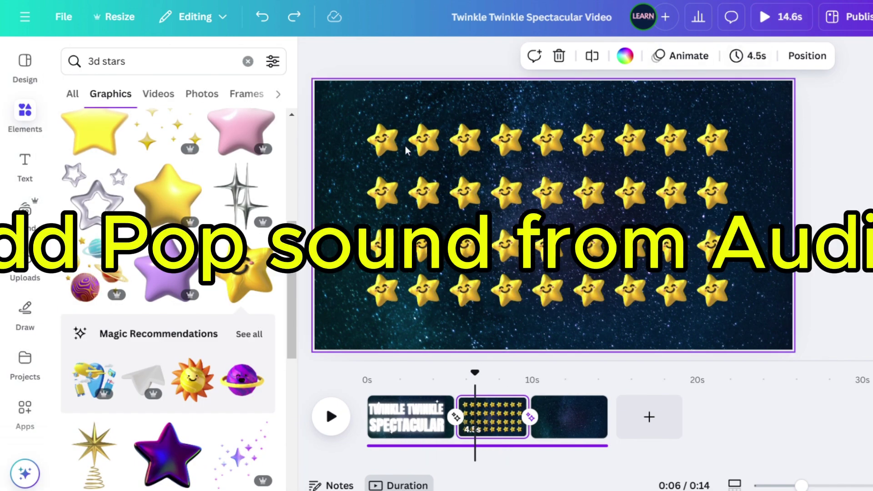
drag(390, 195, 725, 316)
click(694, 66)
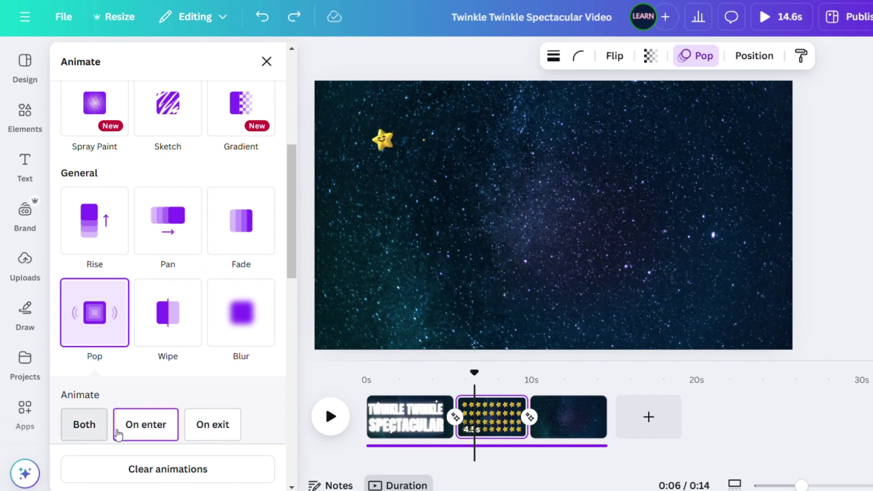
Step: Select the seven stars along the bottom row
click(424, 328)
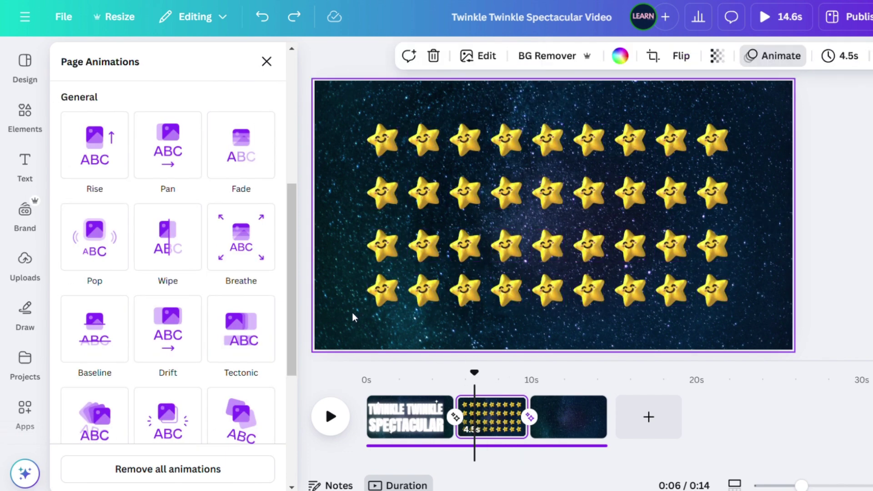
drag(417, 294, 541, 295)
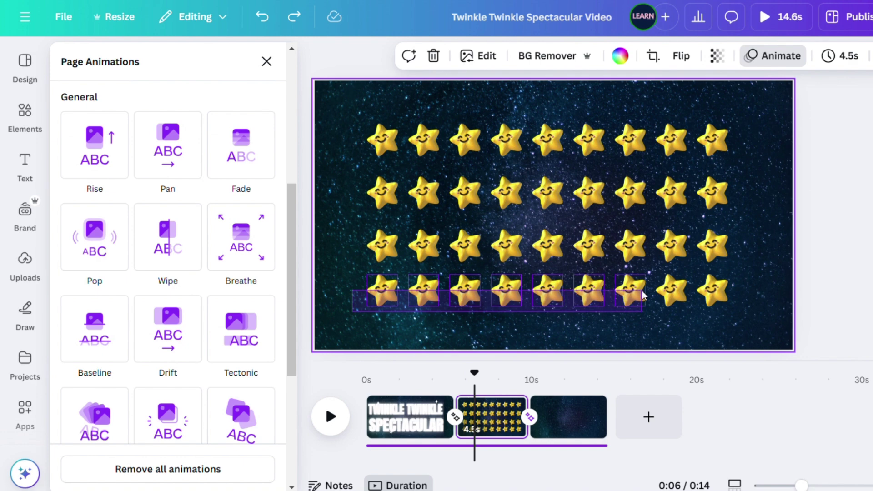
drag(643, 295, 643, 296)
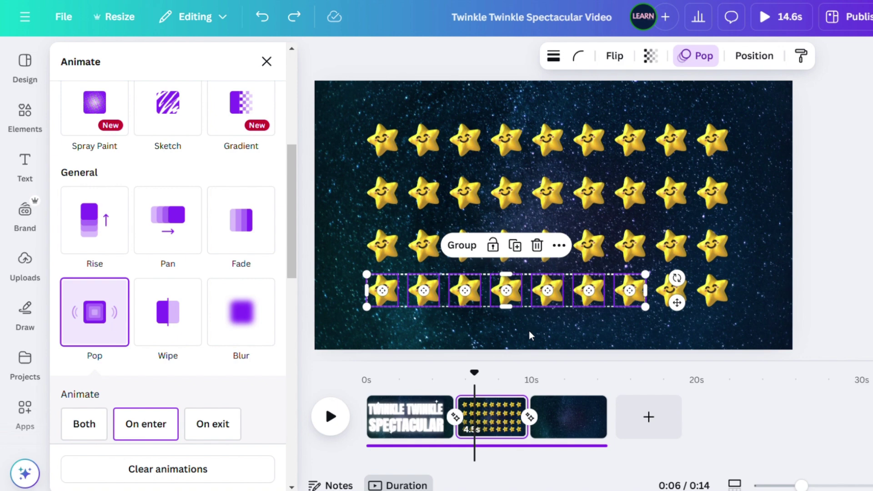
Step: Duplicate the empty third page and return to it
click(572, 425)
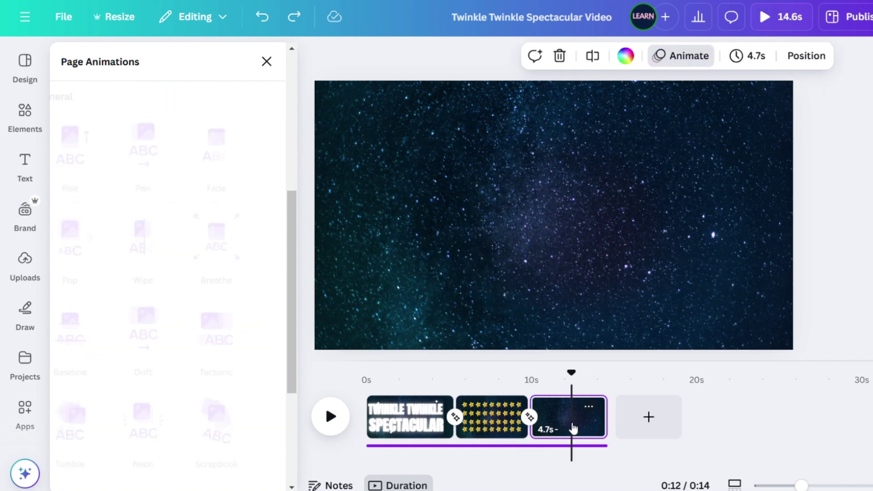
click(589, 407)
click(650, 151)
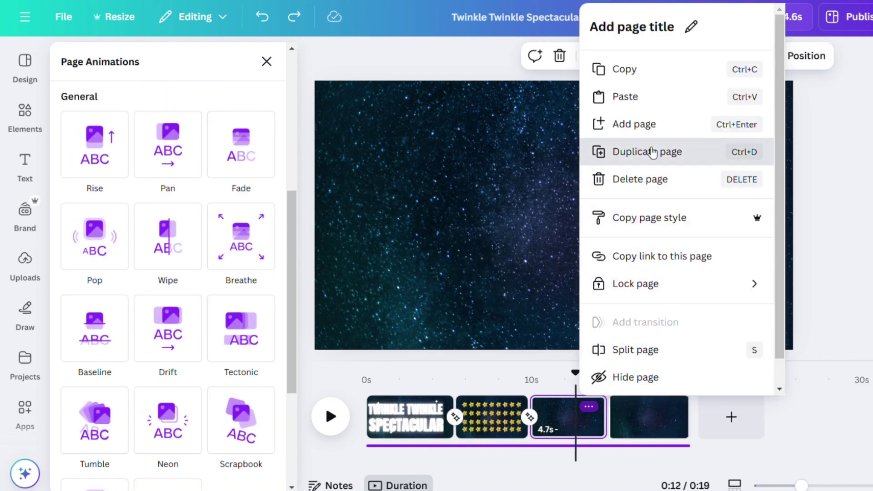
click(561, 430)
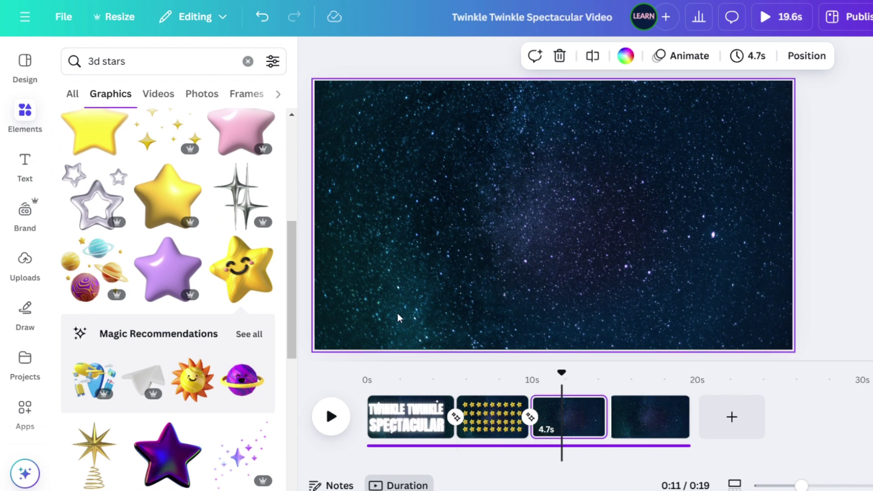
Step: Paste the seven-star row near the top and place a copy near the bottom
key(ctrl+v)
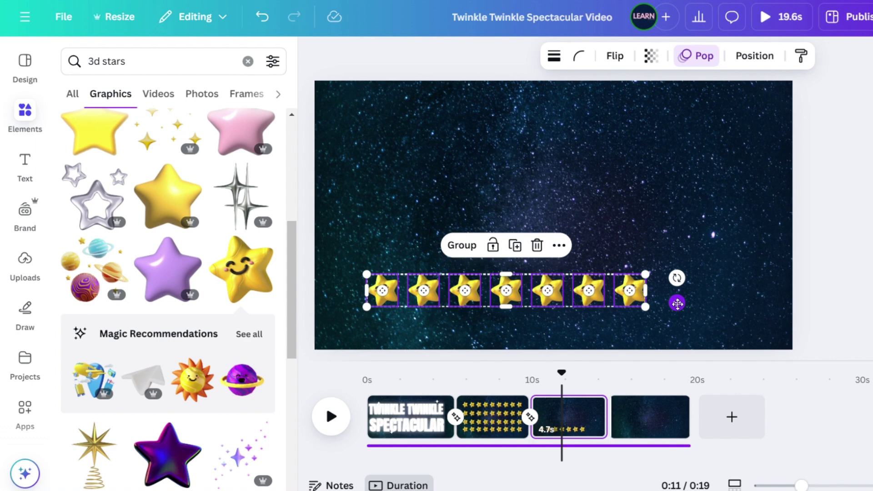
drag(677, 303, 714, 140)
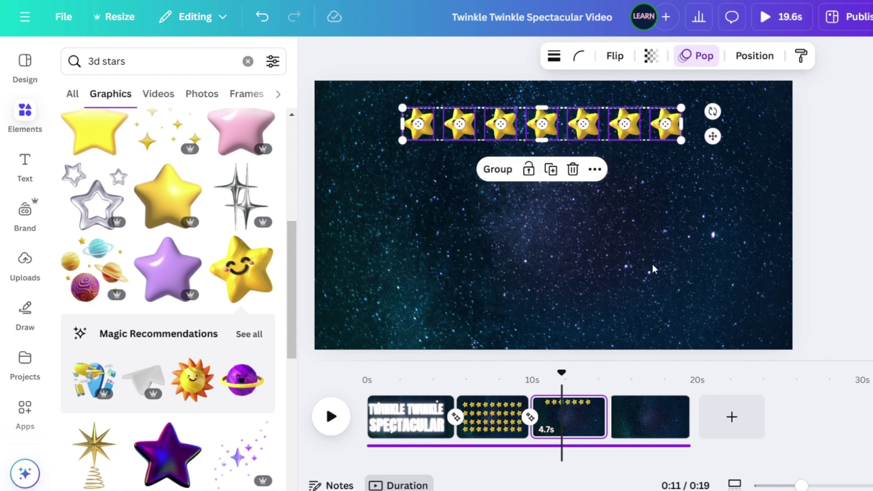
click(550, 171)
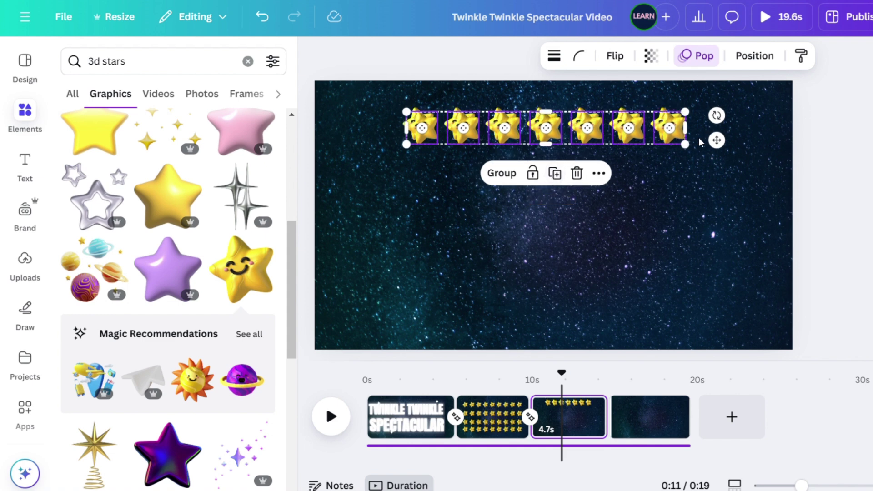
drag(723, 140, 722, 327)
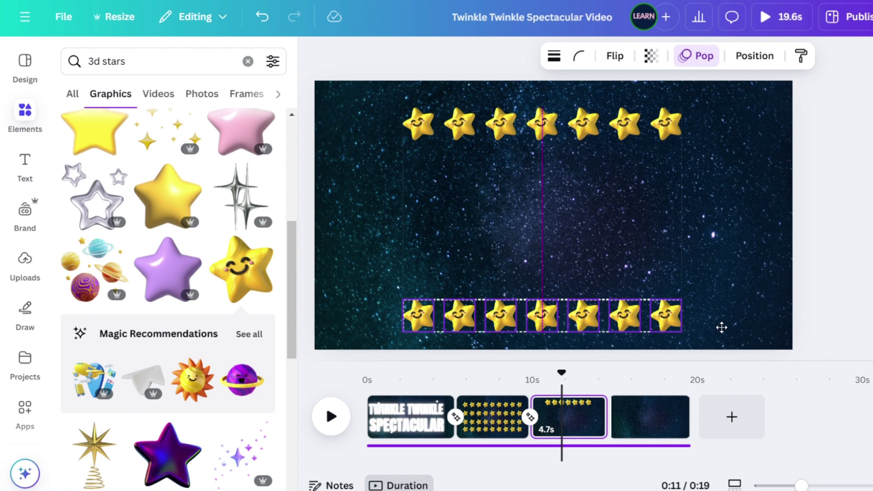
Step: Add a third star row rotated to a -31° diagonal connecting the top and bottom rows
click(552, 272)
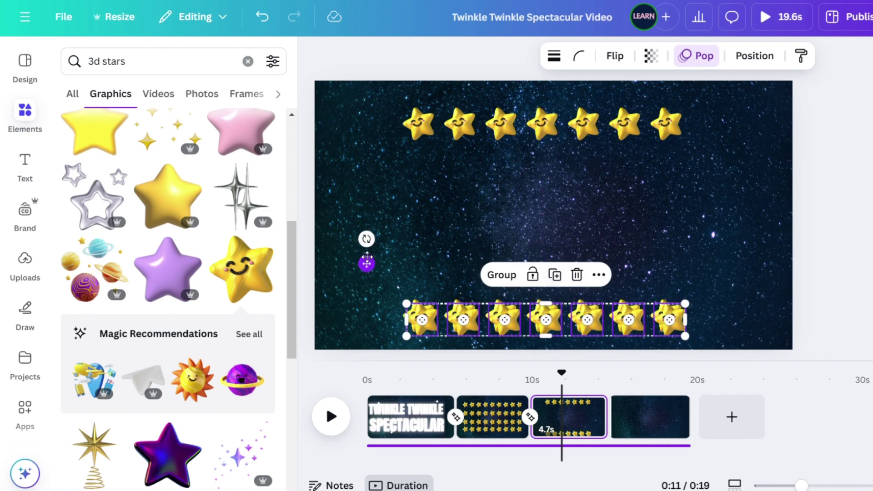
drag(366, 263, 368, 223)
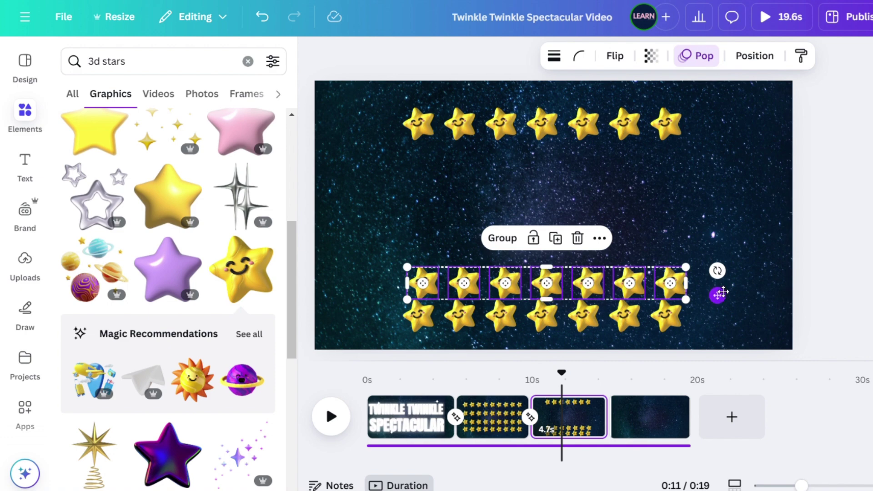
drag(718, 271, 694, 132)
click(563, 284)
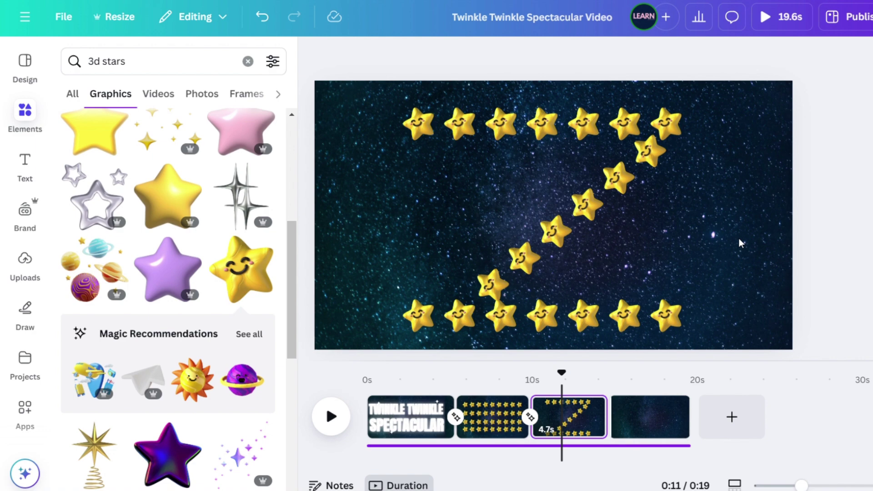
key(ctrl+z)
drag(546, 279, 565, 277)
click(694, 289)
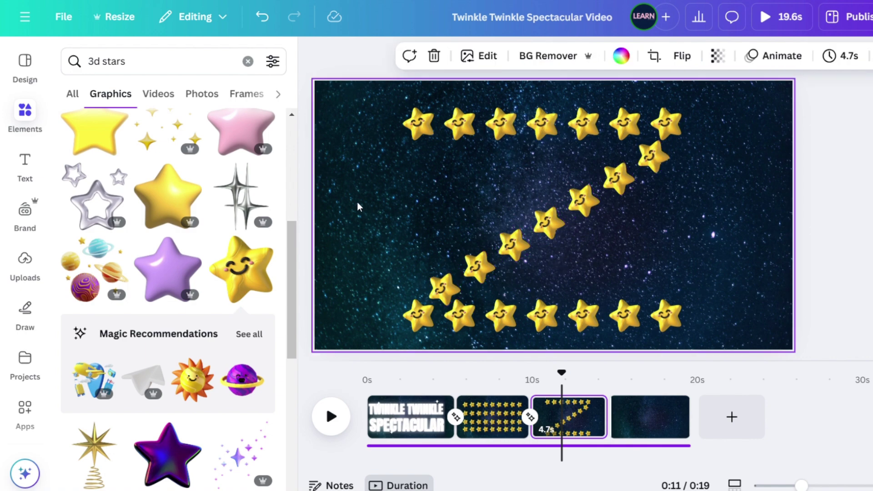
Step: Shift the whole Z star pattern up and right, then play the video from the start
drag(354, 135, 734, 327)
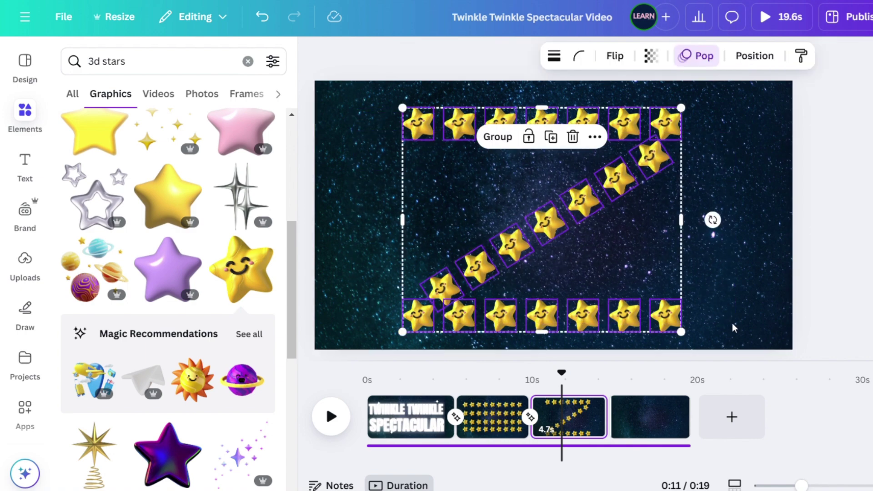
drag(663, 264, 657, 252)
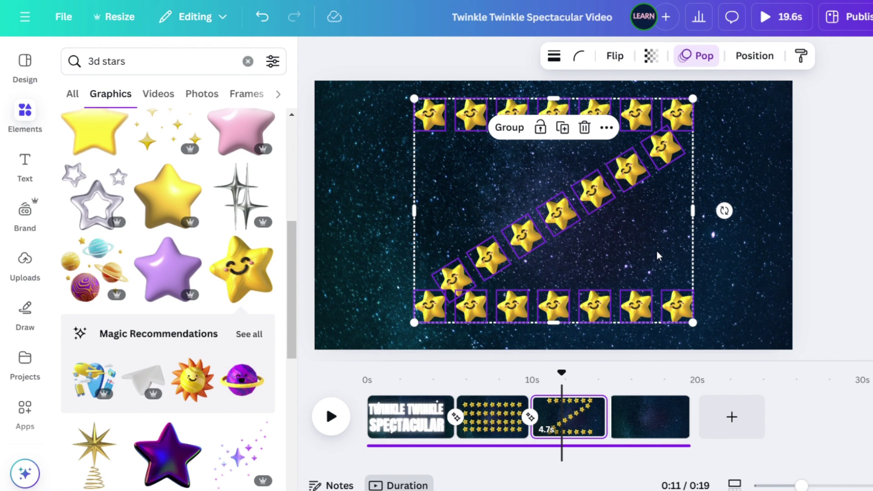
click(750, 315)
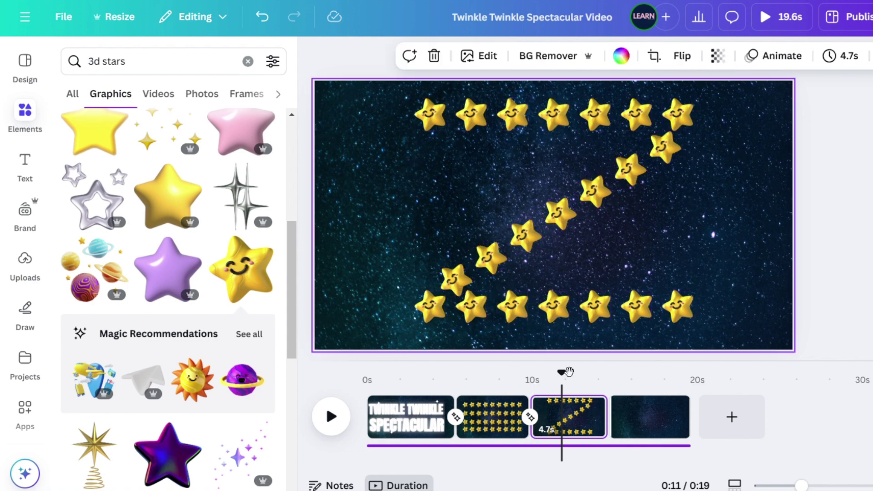
drag(562, 373, 422, 374)
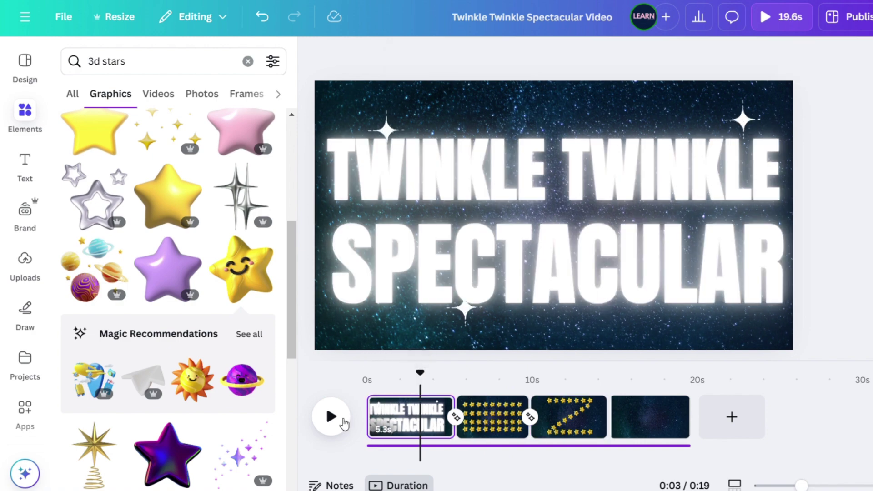
click(331, 417)
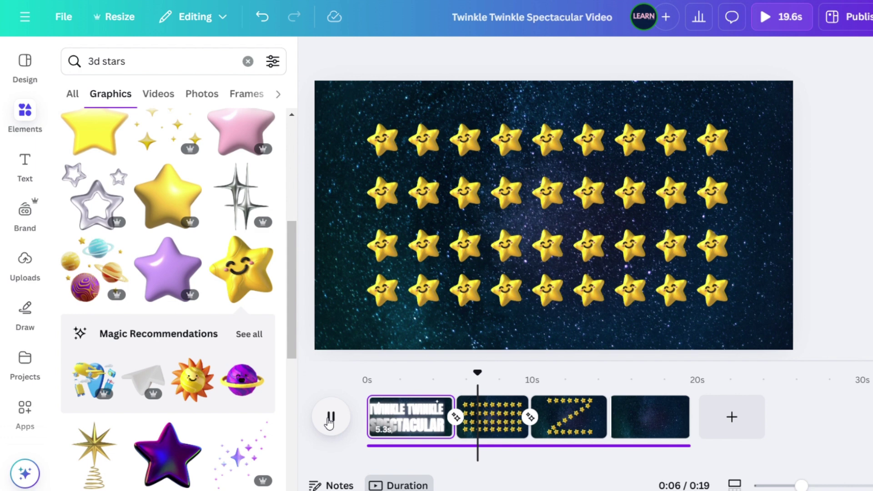
Step: Shorten the star grid page to 2.8s and replay the preview from the title page
click(330, 418)
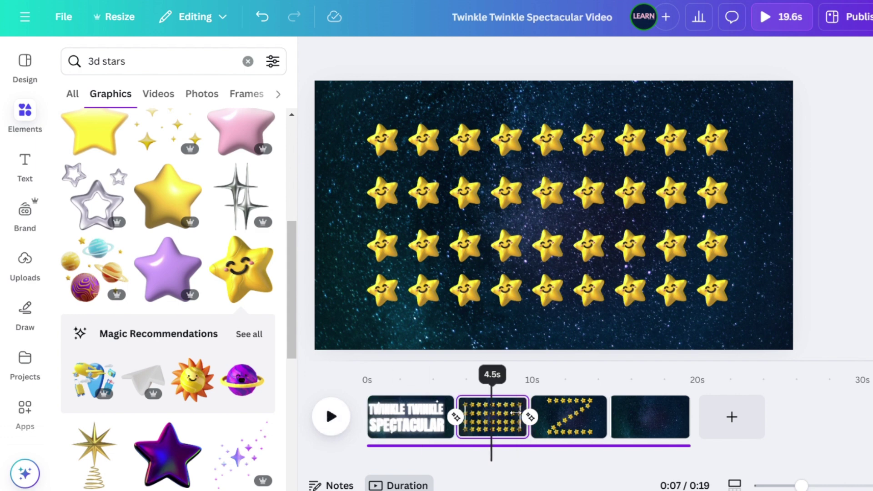
drag(516, 413, 489, 413)
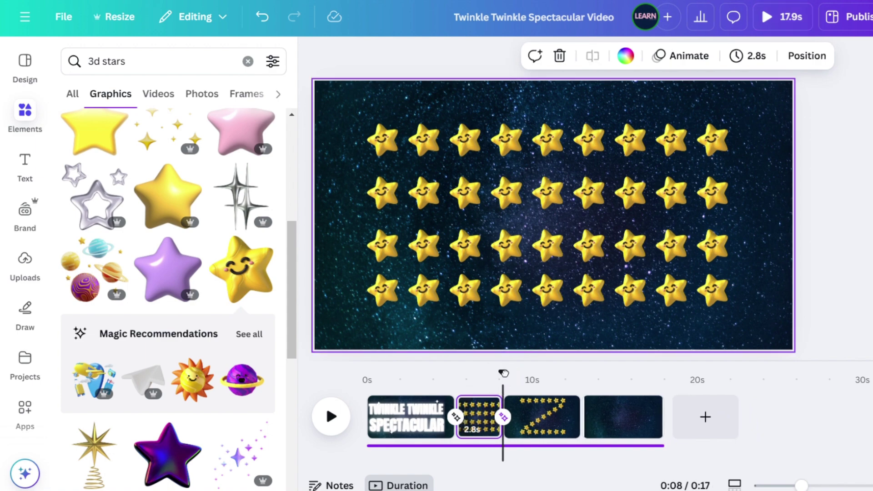
drag(504, 373, 426, 374)
key(space)
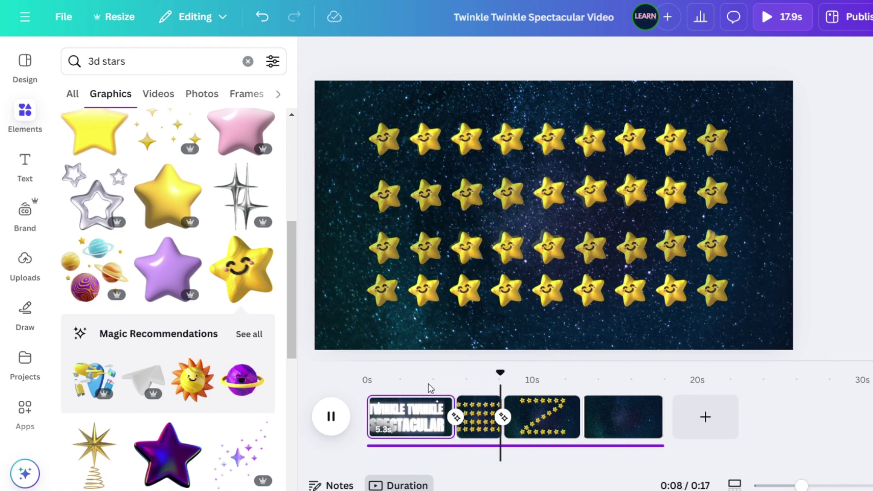
Step: Trim the Z-star page and the star grid page to 2.5s each
key(space)
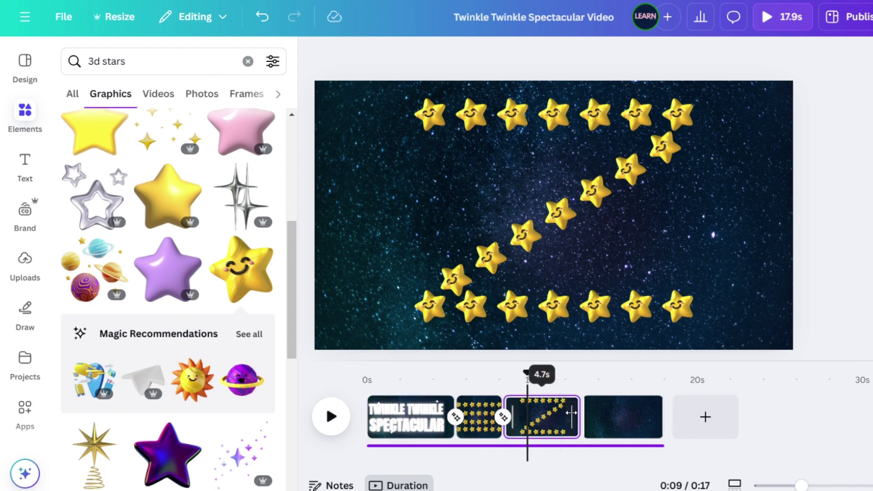
drag(572, 413, 534, 412)
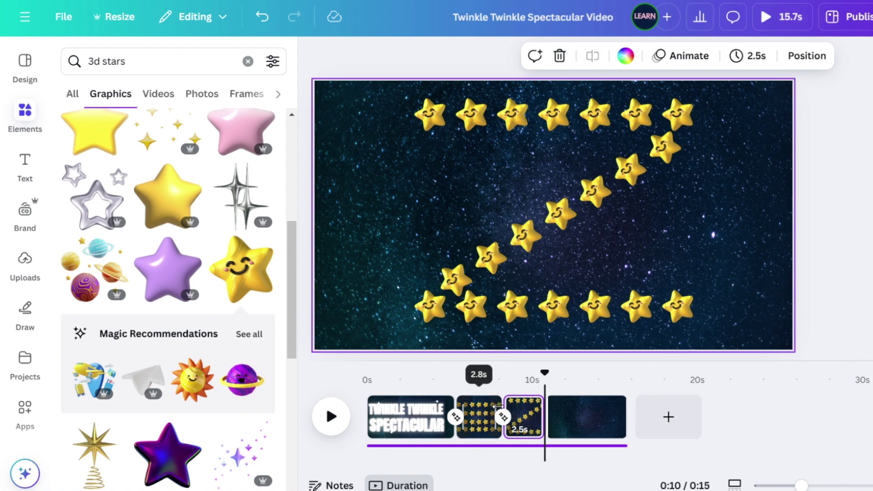
drag(497, 406, 493, 406)
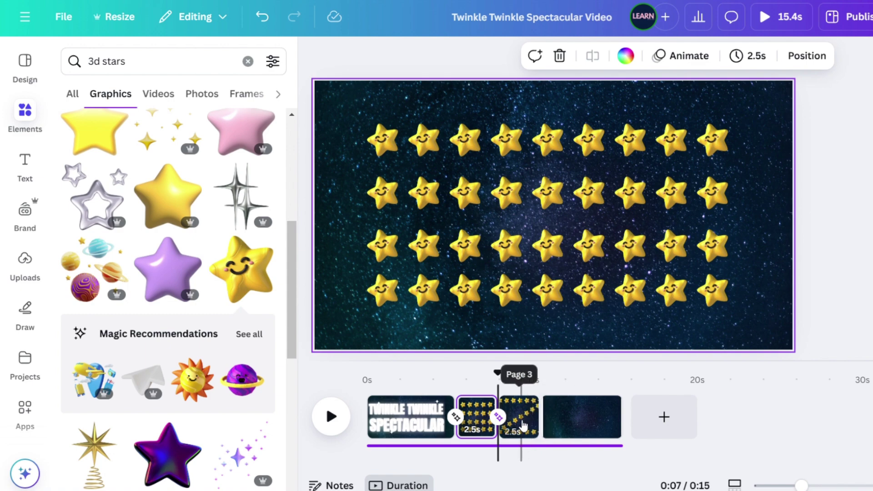
Step: Duplicate the blank starry page 4 and return to it
click(584, 419)
click(605, 408)
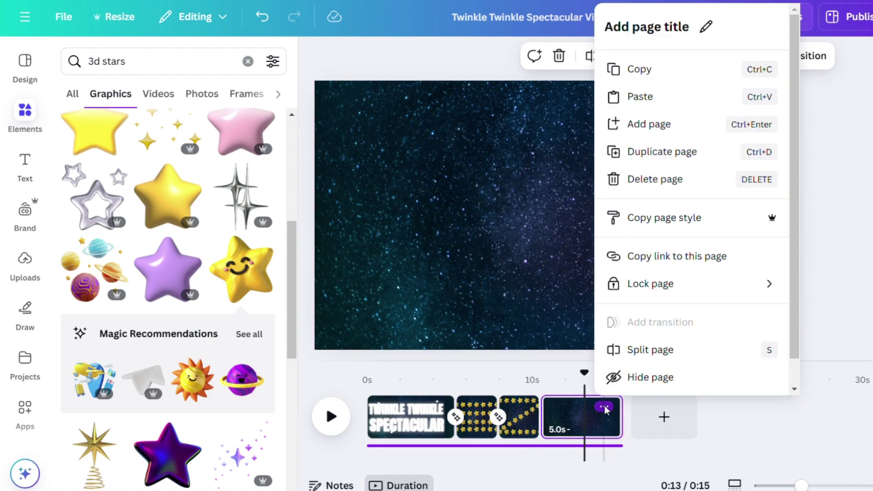
click(642, 152)
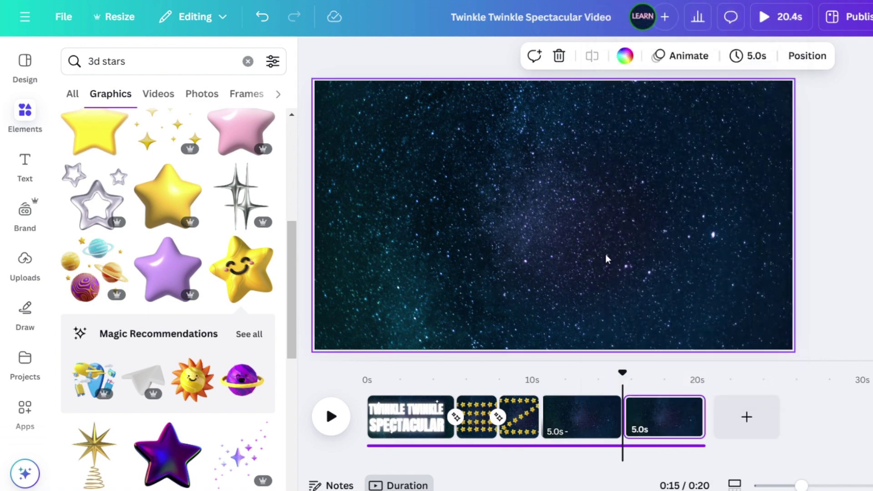
click(577, 421)
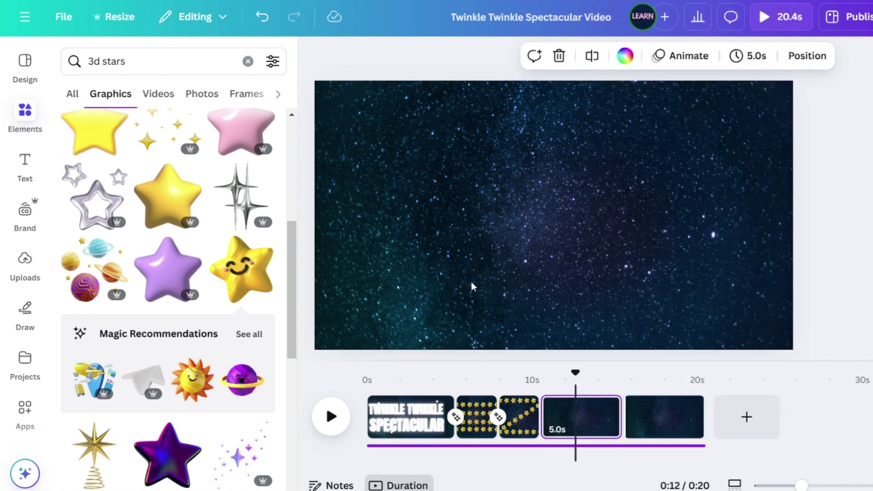
Step: Paste the seven-star row on page 4, move it near the top, and paste another copy
key(ctrl+v)
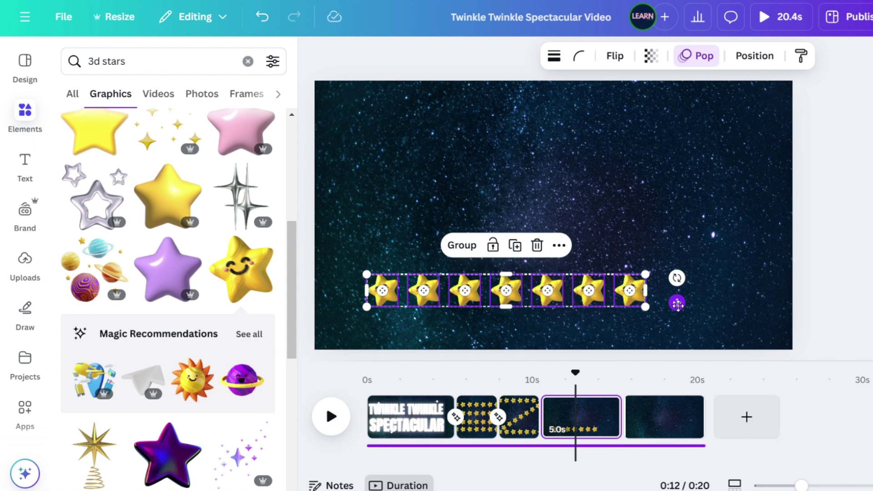
drag(677, 304, 709, 135)
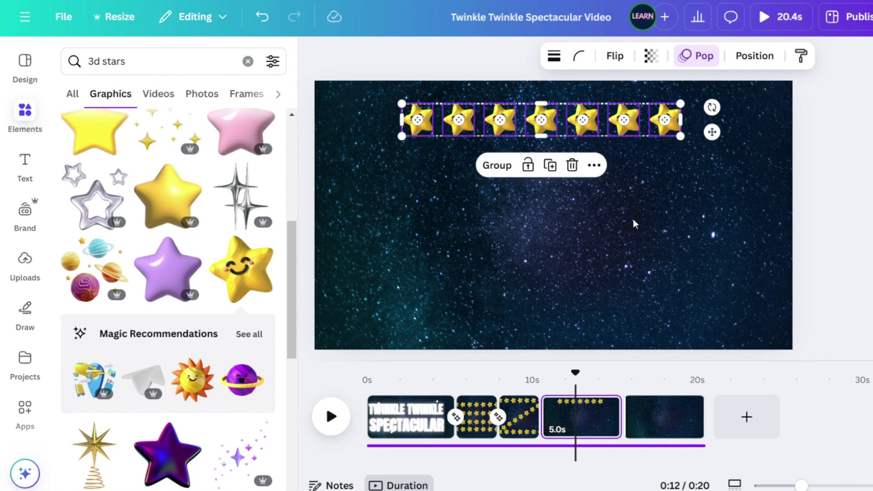
key(ctrl+v)
Step: Drag the stars of both rows into a curved C-shaped ring
drag(418, 307, 444, 255)
drag(418, 120, 441, 165)
drag(459, 119, 469, 142)
drag(441, 165, 447, 183)
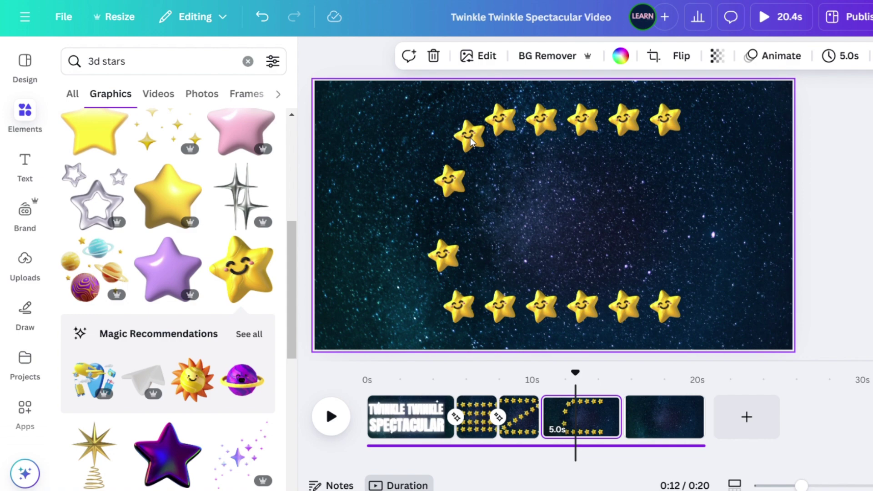
drag(439, 257, 445, 226)
drag(460, 306, 453, 267)
drag(501, 306, 484, 303)
drag(541, 306, 531, 305)
drag(582, 306, 578, 304)
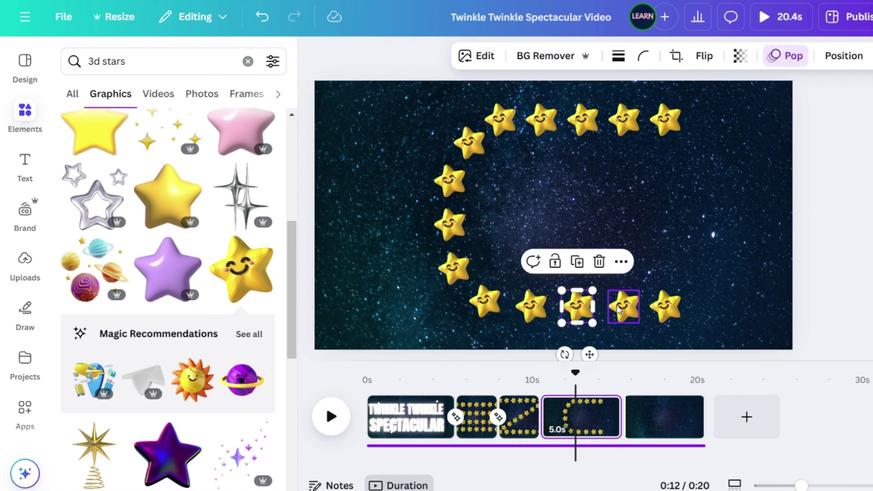
drag(719, 324, 718, 137)
click(501, 120)
Step: Set the transition before the C-shaped page to none and play the video from the start
click(523, 255)
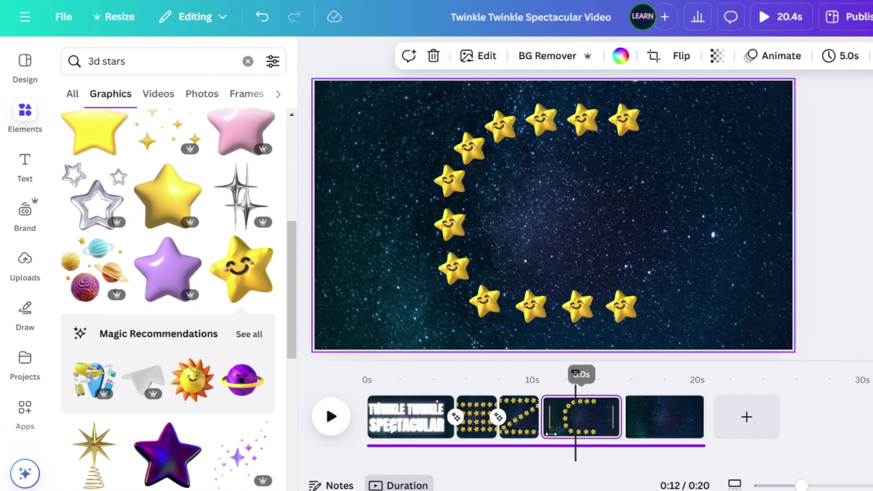
click(534, 428)
click(540, 430)
click(94, 133)
click(332, 416)
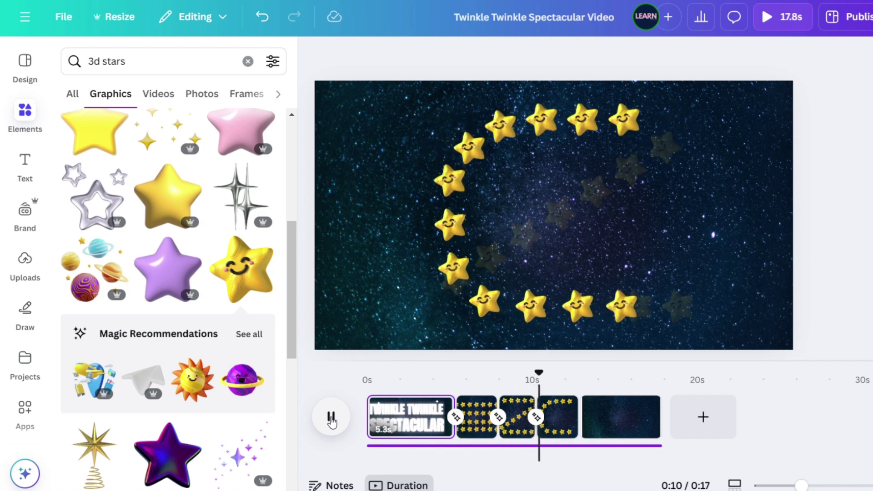
Step: Trim page 4 to 2.4s, duplicate blank page 5, and paste the seven-star row onto it
click(332, 419)
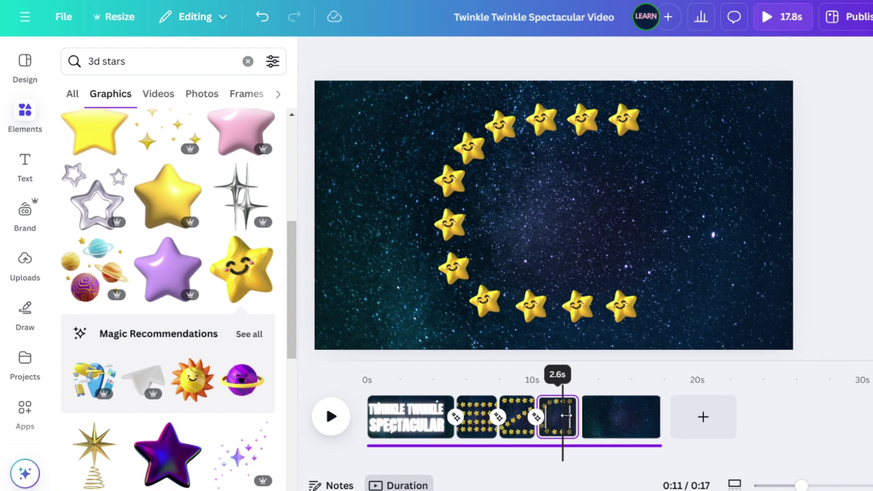
drag(566, 415, 563, 416)
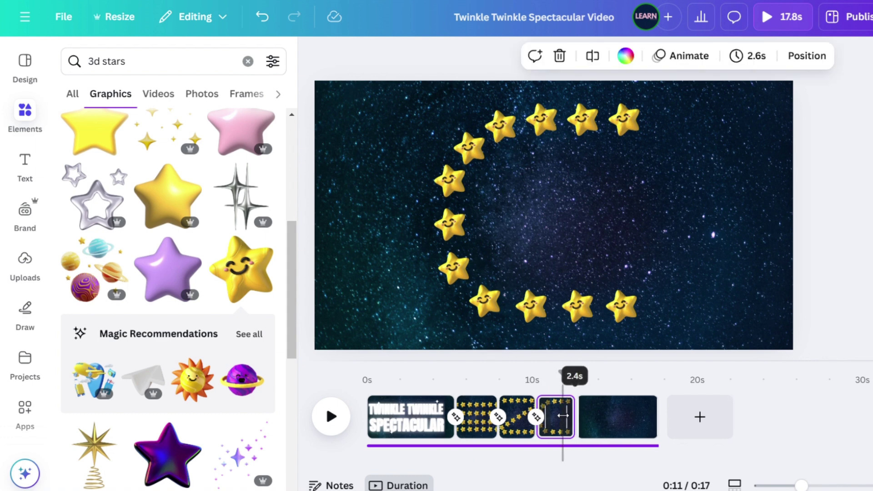
click(598, 414)
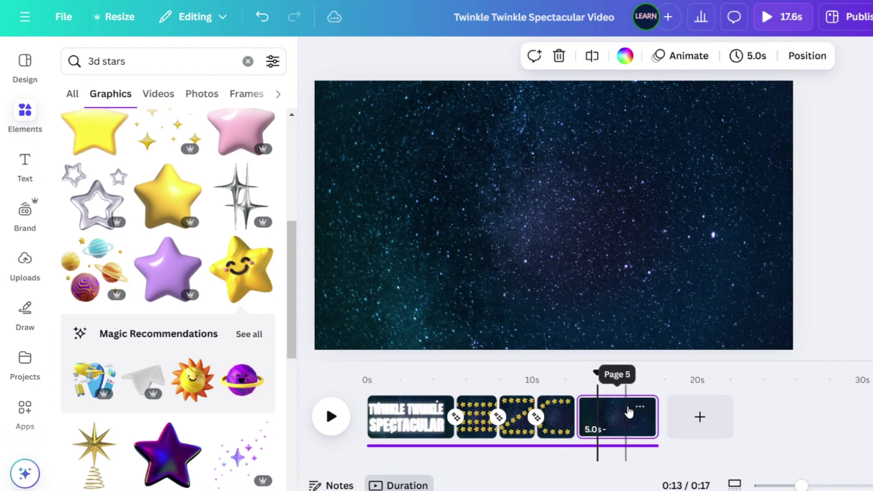
click(639, 407)
click(698, 153)
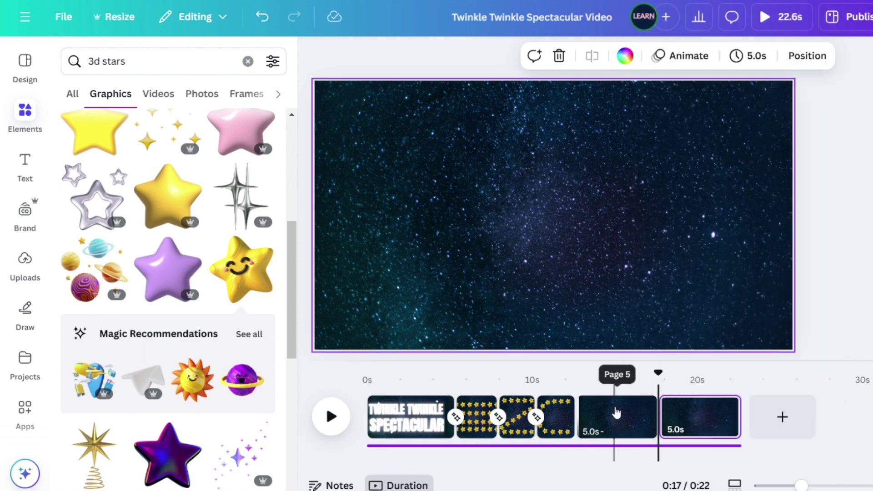
click(495, 317)
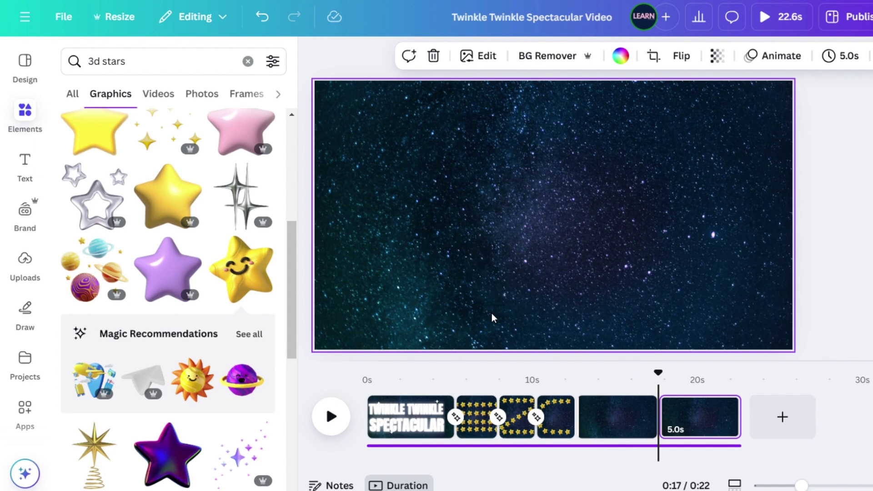
key(ctrl+v)
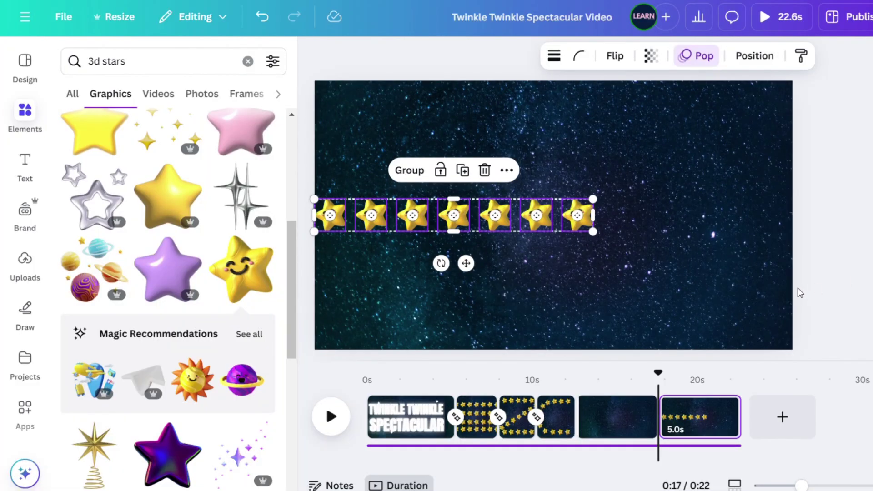
Step: Select all seven stars in the row
click(562, 303)
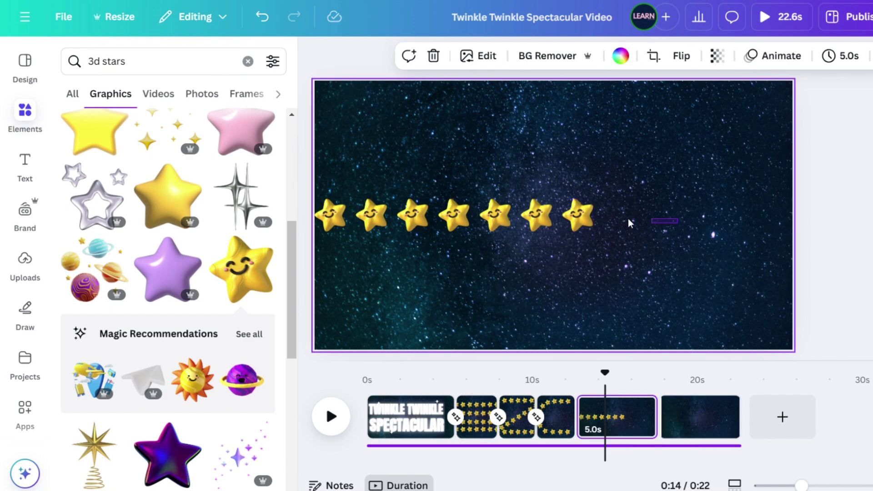
shift+click(321, 223)
drag(320, 224, 322, 225)
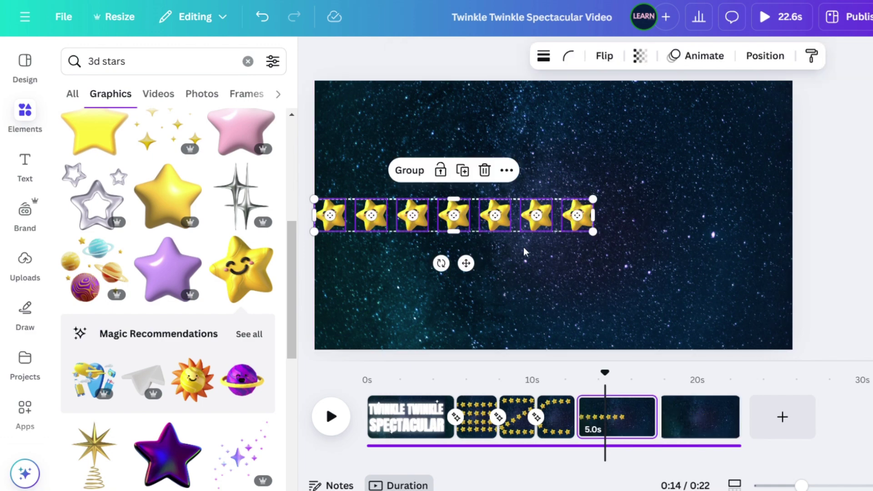
Step: Record a custom motion sliding the stars right across the page, then trim the page to 3.5s
click(691, 57)
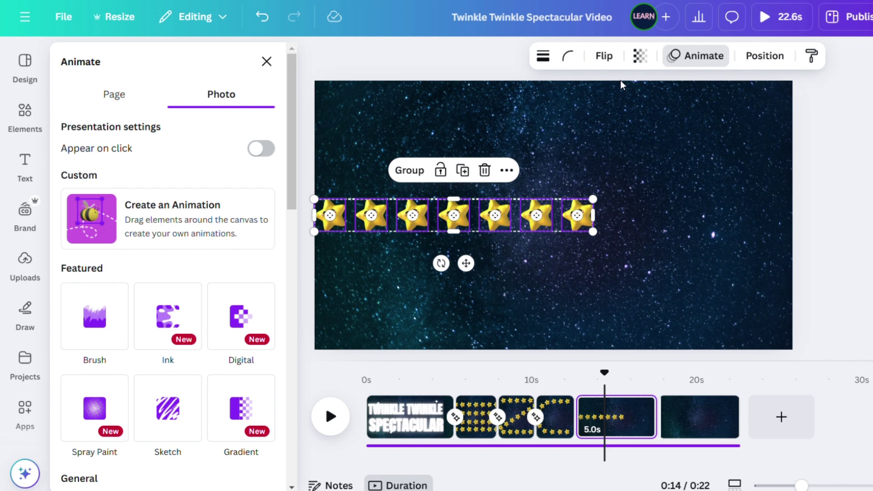
click(157, 222)
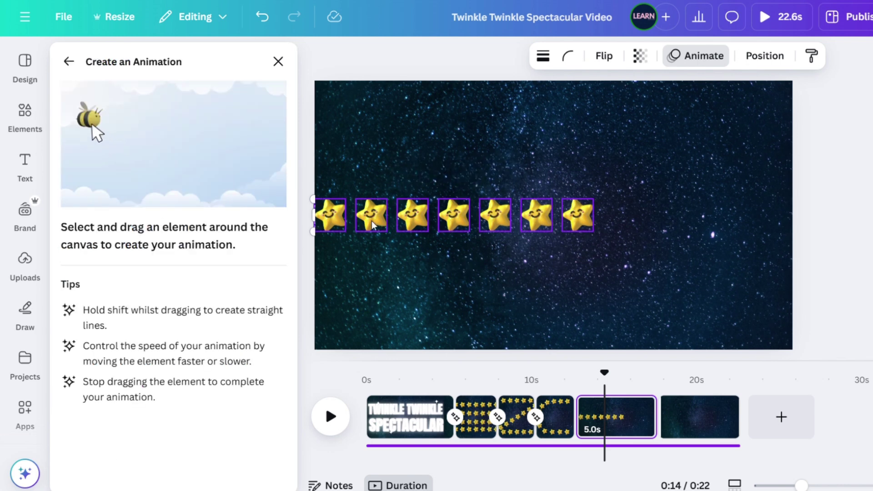
mouse_move(372, 224)
mouse_down()
mouse_move(822, 234)
mouse_move(807, 244)
mouse_up()
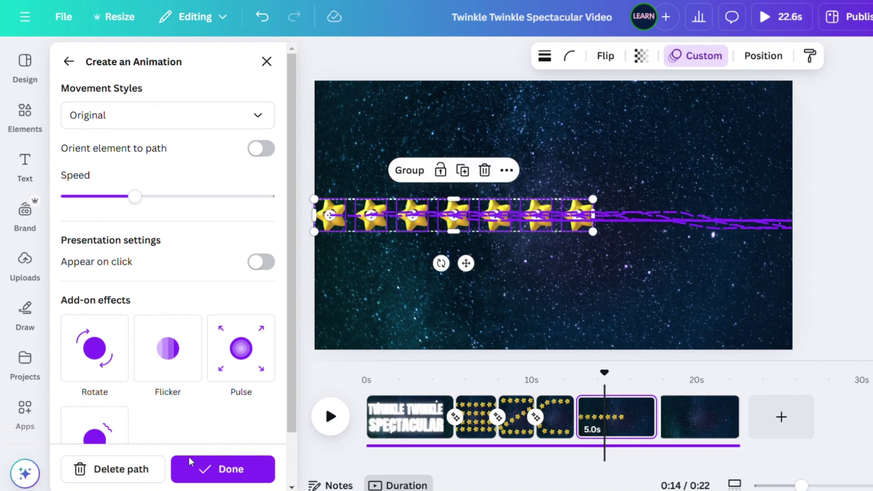
click(113, 469)
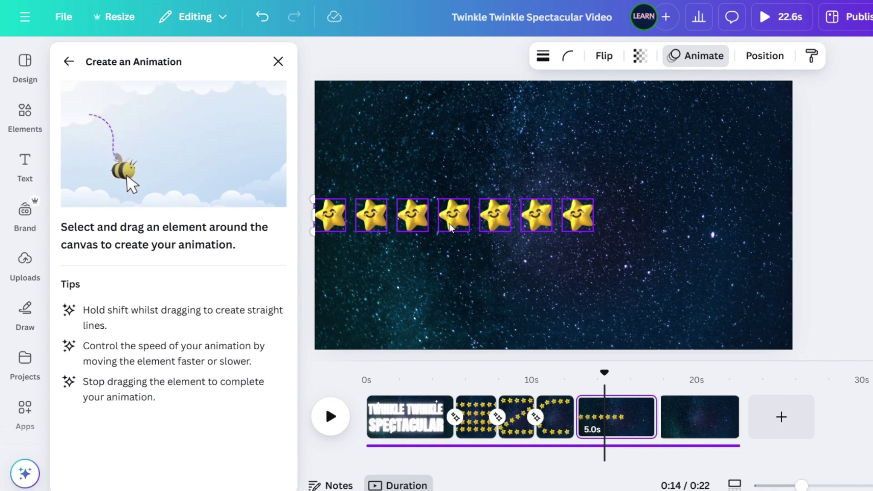
drag(448, 228, 871, 228)
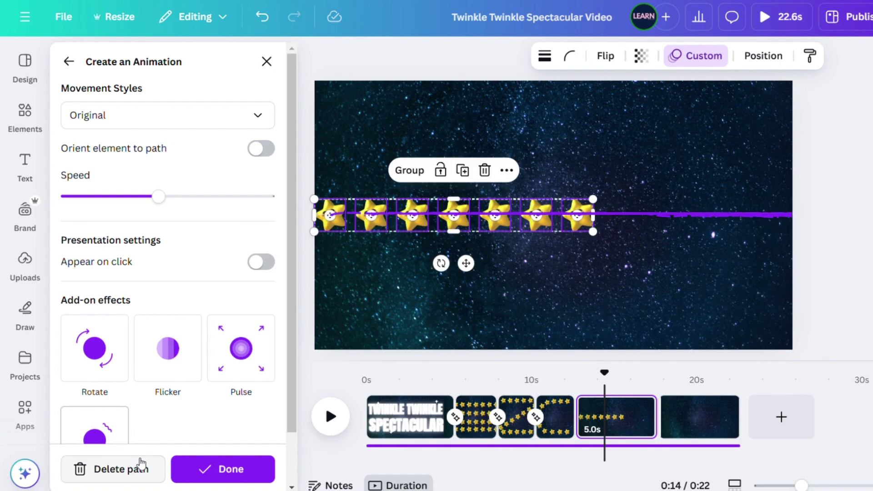
click(221, 471)
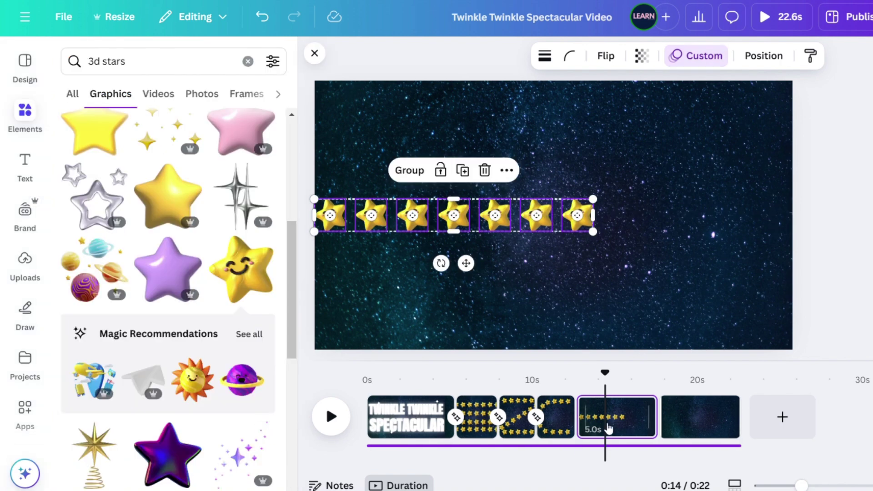
drag(650, 417, 626, 417)
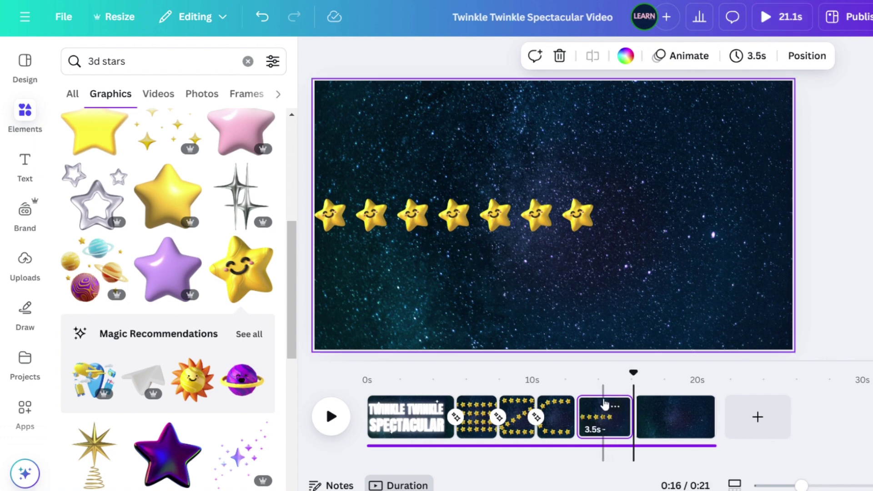
Step: Preview the video up to the stars exiting, then duplicate the last page
click(331, 416)
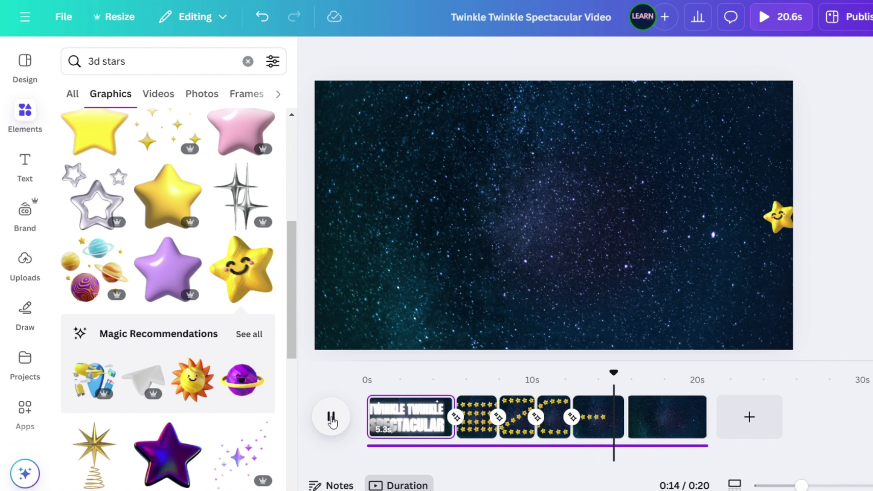
click(331, 417)
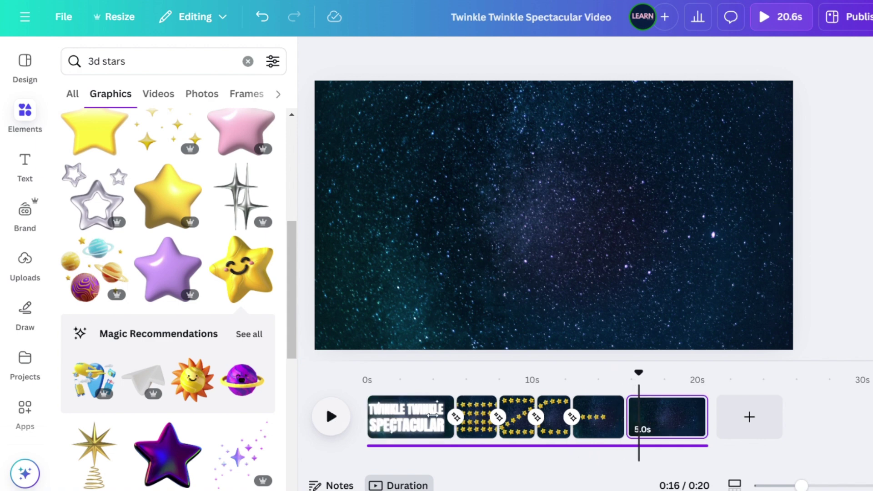
drag(638, 374, 620, 377)
right_click(667, 417)
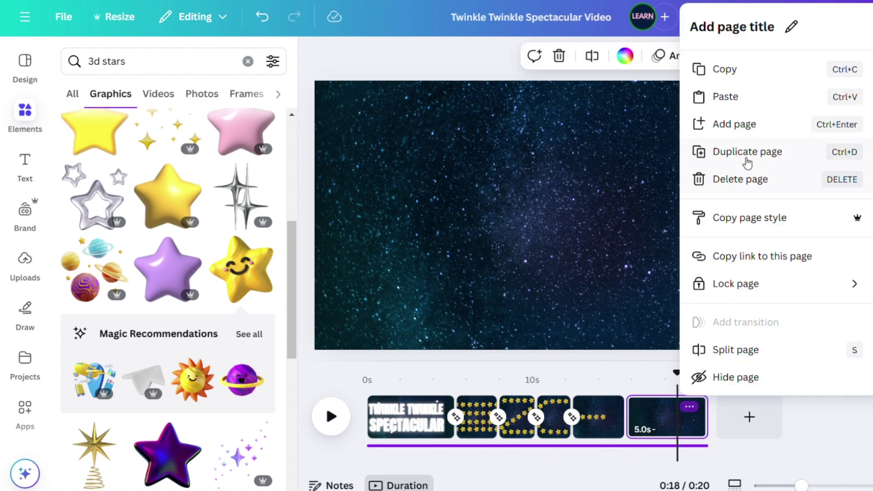
click(747, 151)
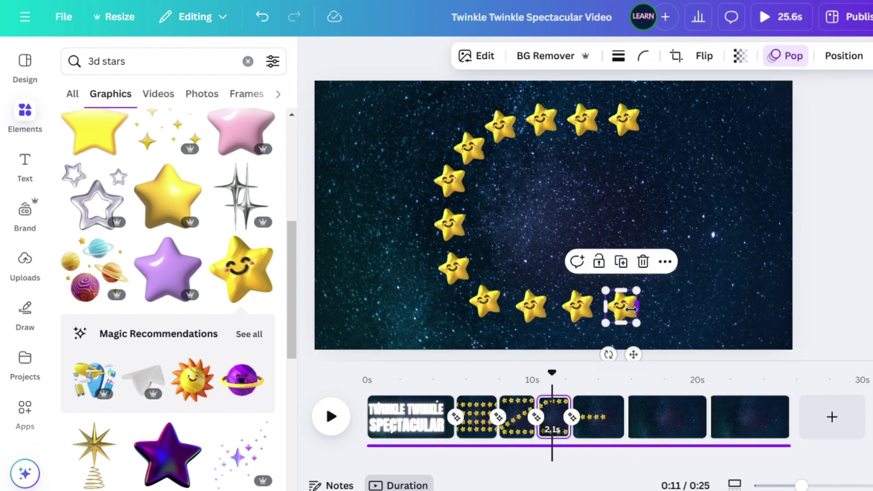
Step: Add a transition between the two starry pages for the small star and preview playback
mouse_move(623, 374)
mouse_down()
mouse_move(601, 374)
mouse_move(623, 371)
mouse_up()
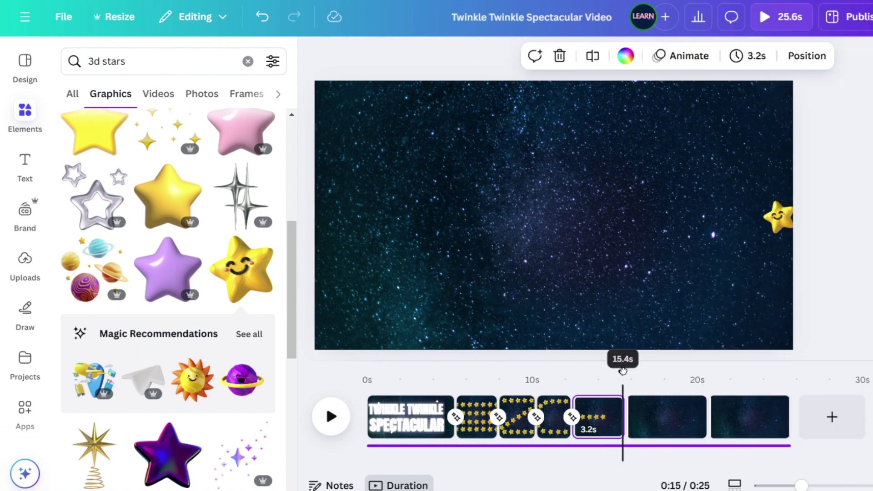
click(771, 227)
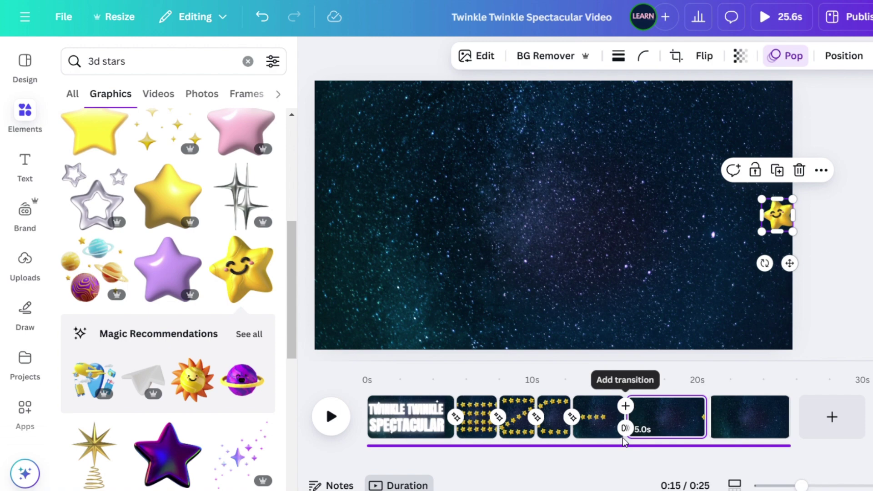
click(624, 411)
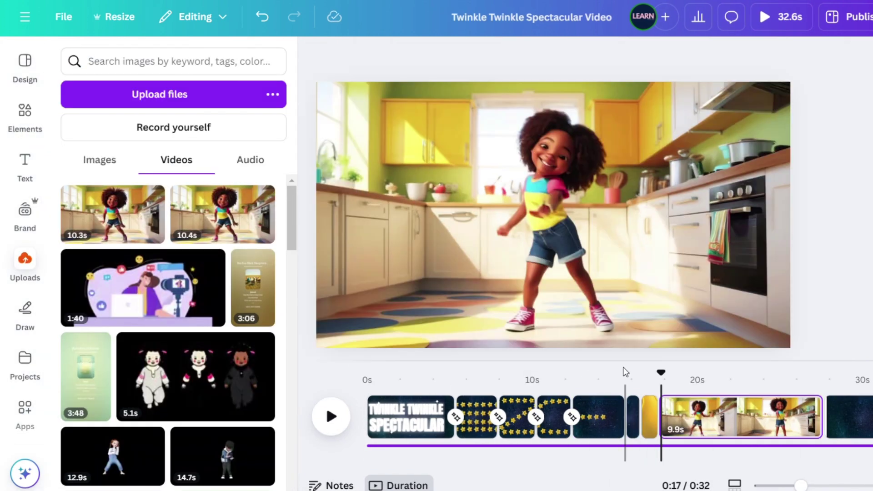
click(331, 416)
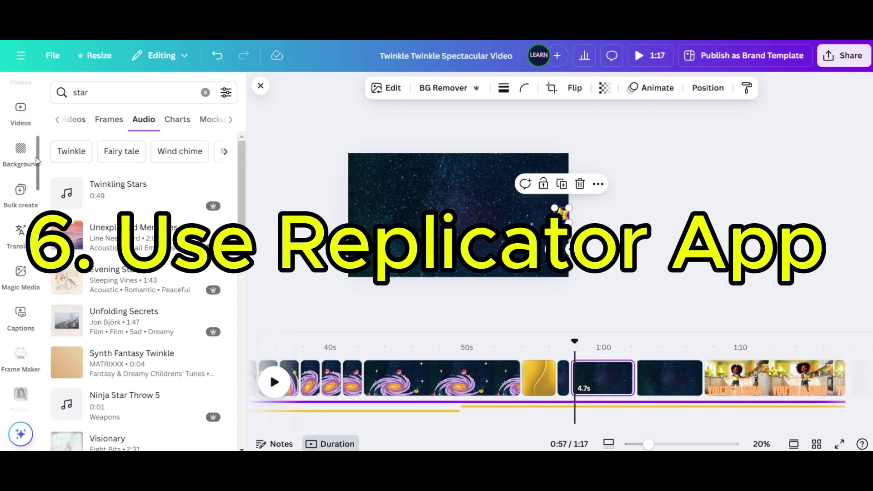
Step: Launch the Replicator app from Your apps in the Apps panel
scroll(36, 160, up, 3)
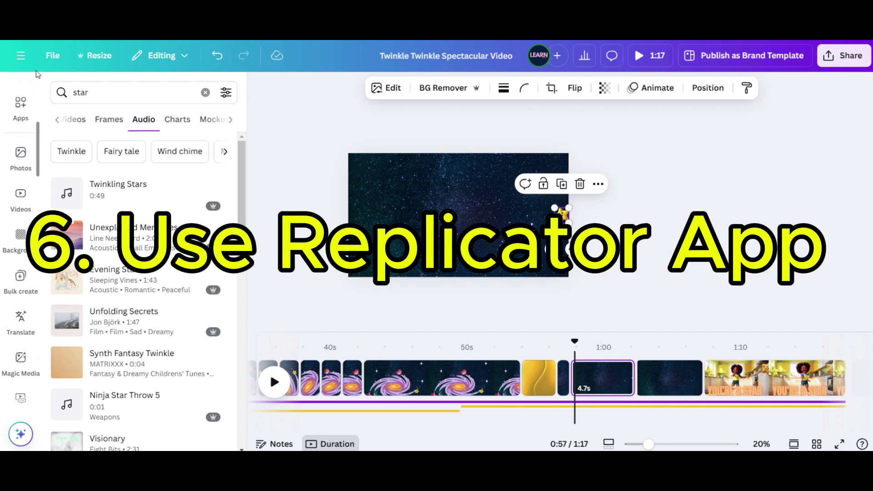
click(20, 105)
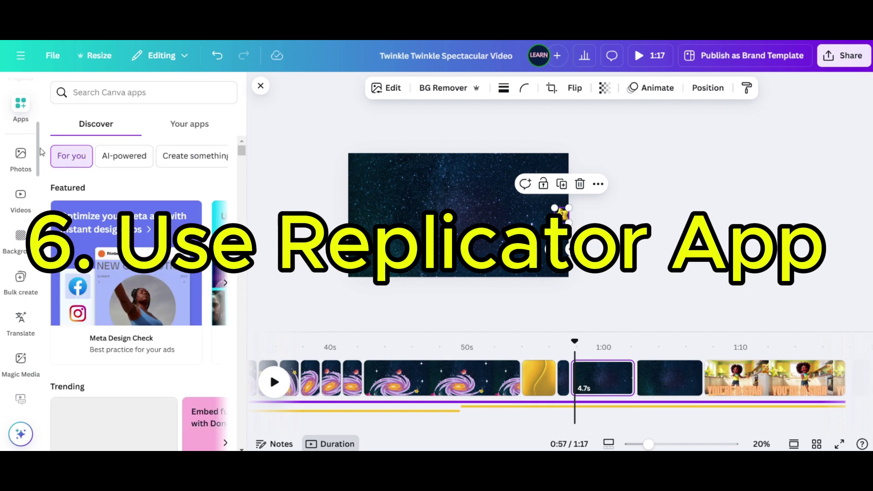
click(192, 128)
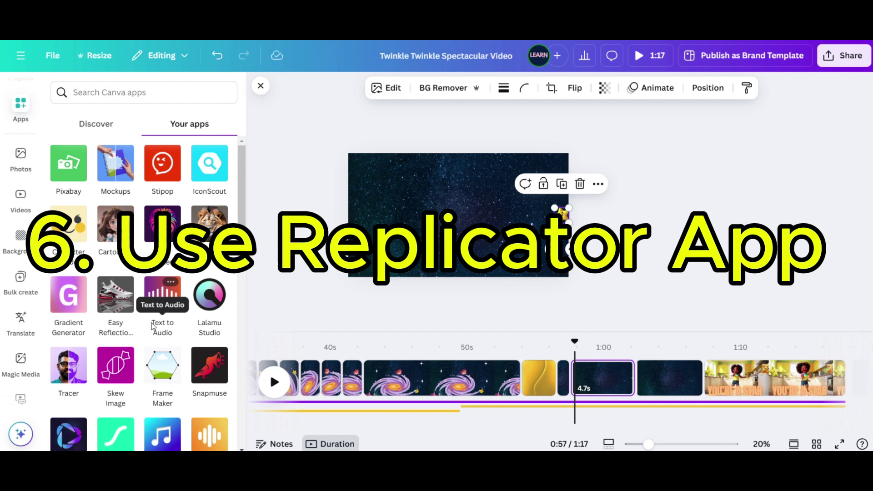
scroll(150, 319, down, 5)
scroll(152, 339, down, 6)
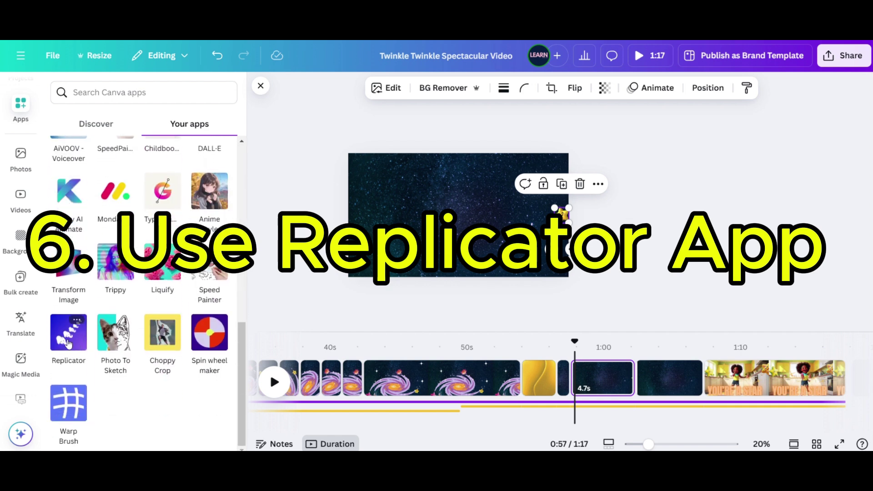
click(68, 341)
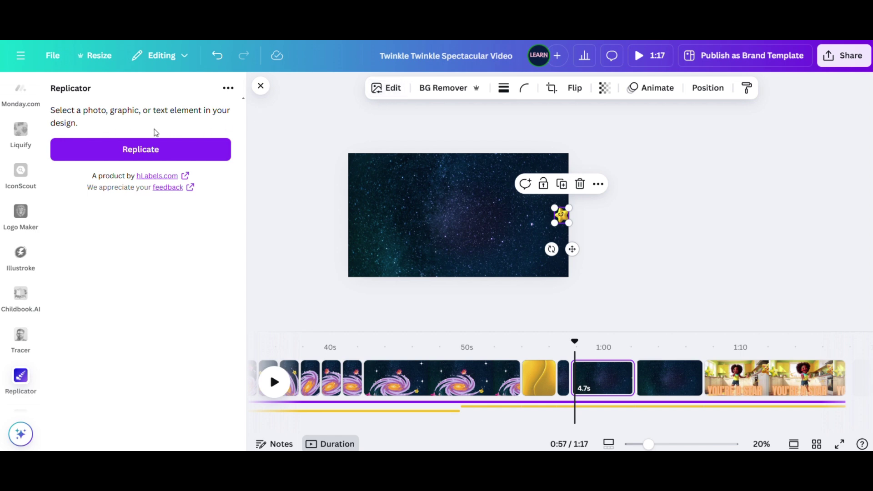
Step: Replicate the star into a circular ring of 27, then enlarge and centre it on the page
click(137, 151)
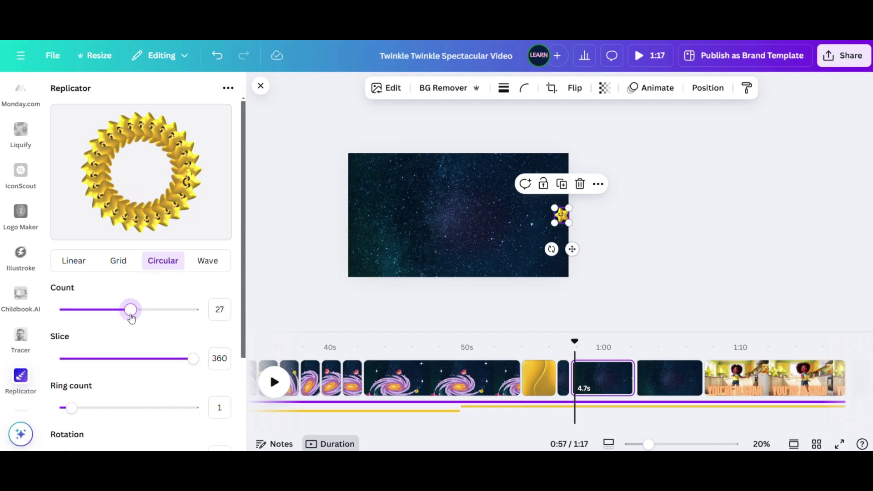
scroll(166, 381, down, 5)
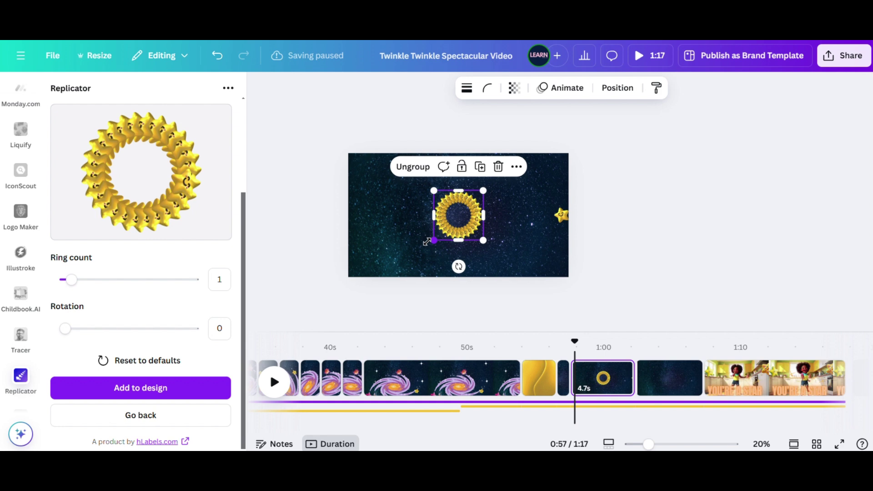
drag(428, 241, 378, 268)
drag(483, 190, 504, 173)
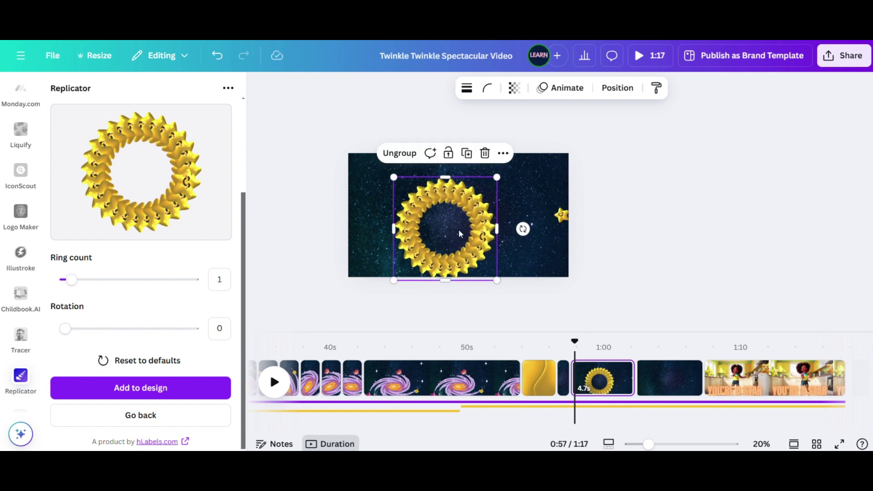
drag(459, 230, 469, 222)
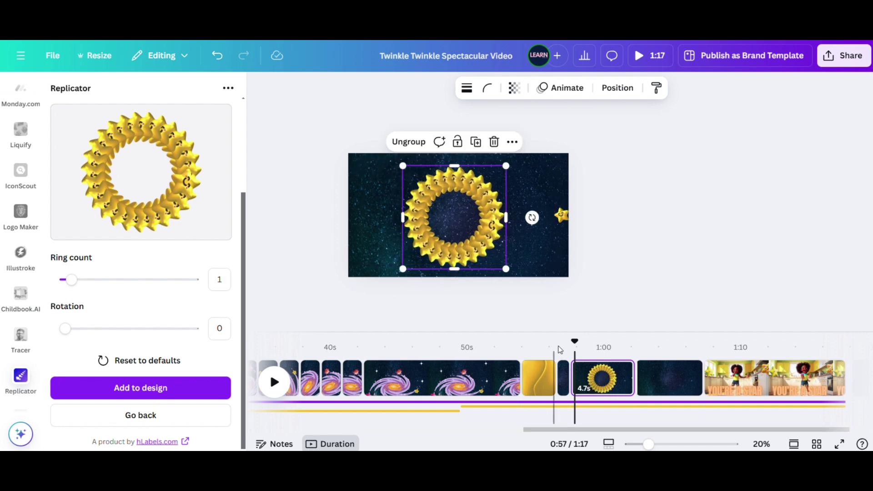
Step: Preview the ring page, delete the extra duplicate page, and select the star on the next page
drag(575, 339, 556, 344)
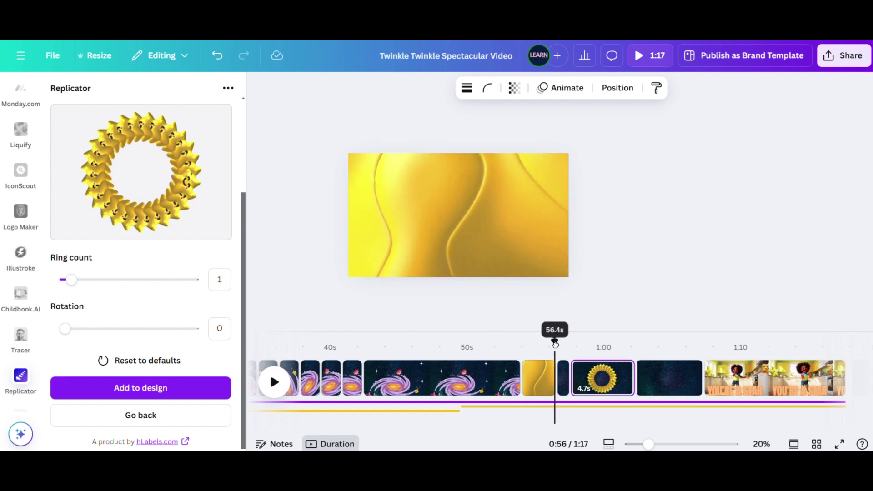
key(space)
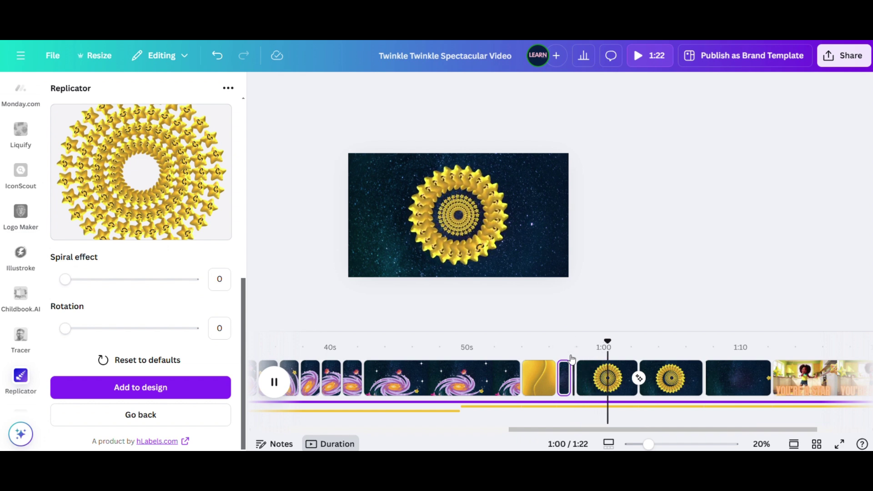
right_click(671, 378)
click(696, 190)
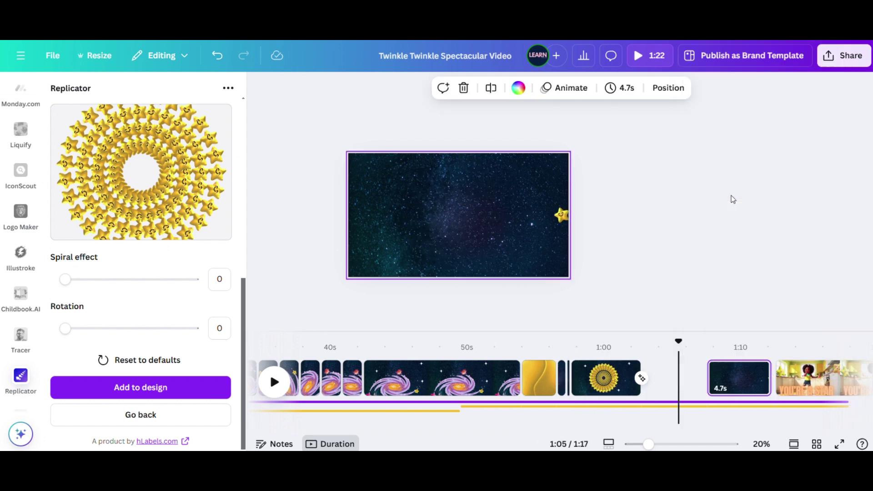
click(563, 215)
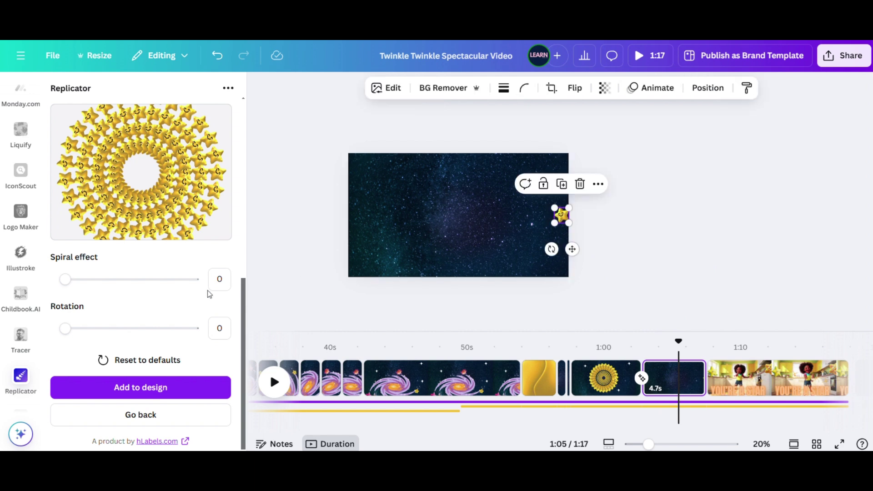
Step: Replicate the smiling stars as a Wave with count 3, amplitude 9, length 39, and place it
click(150, 361)
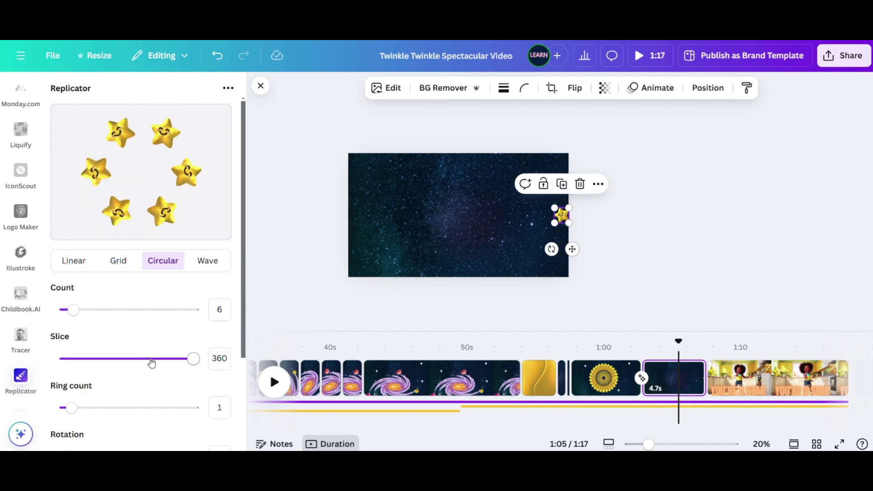
click(221, 268)
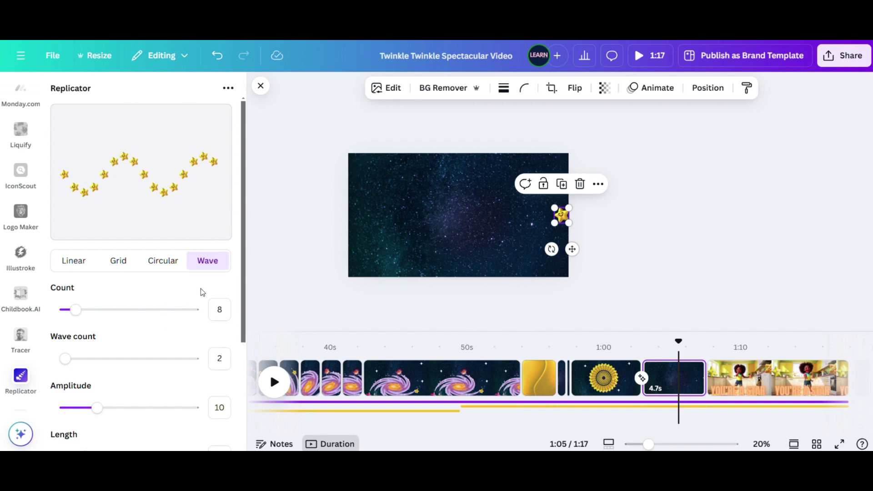
mouse_move(99, 404)
mouse_down()
mouse_move(130, 408)
mouse_move(94, 410)
mouse_up()
drag(64, 360, 86, 363)
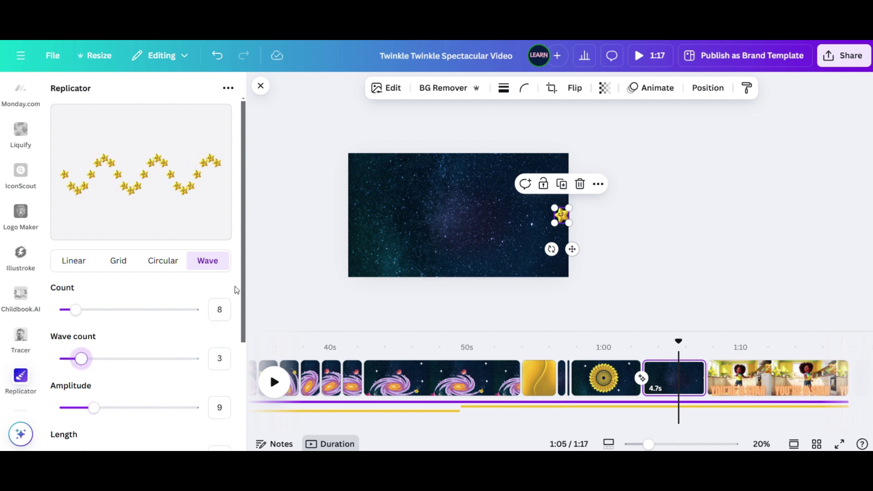
scroll(240, 338, down, 4)
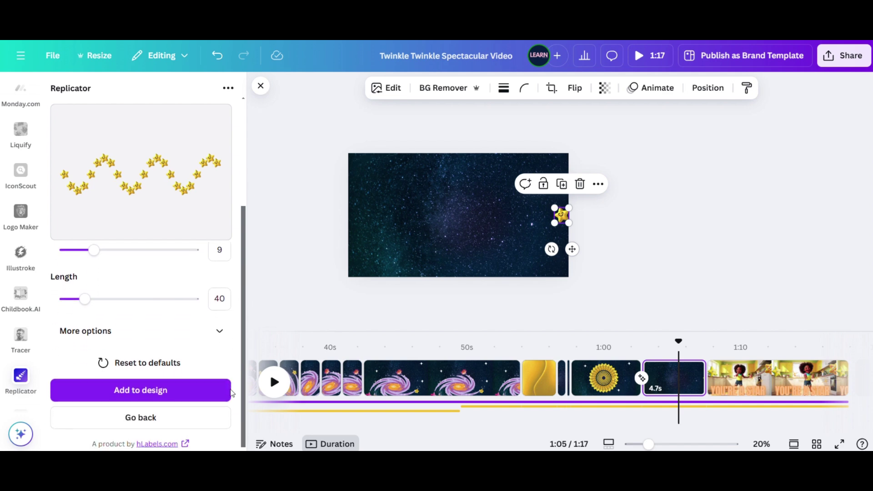
scroll(229, 361, up, 1)
mouse_move(86, 357)
mouse_down()
mouse_move(117, 357)
mouse_move(85, 356)
mouse_up()
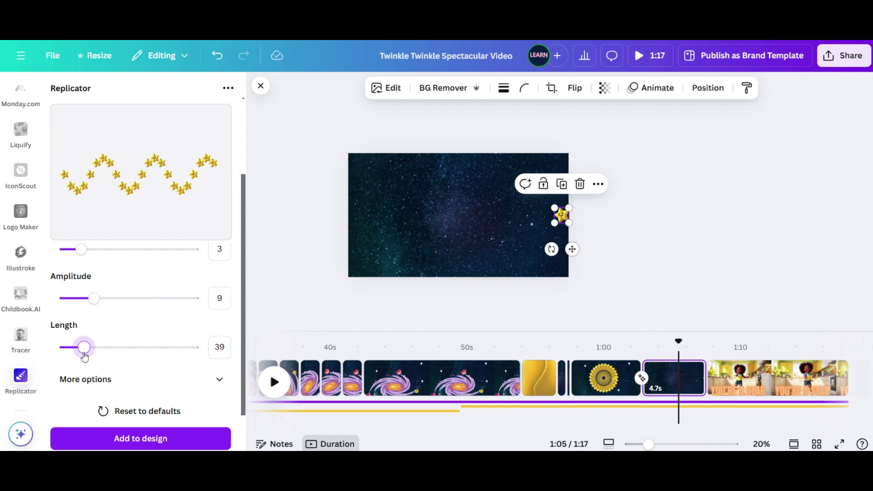
click(140, 438)
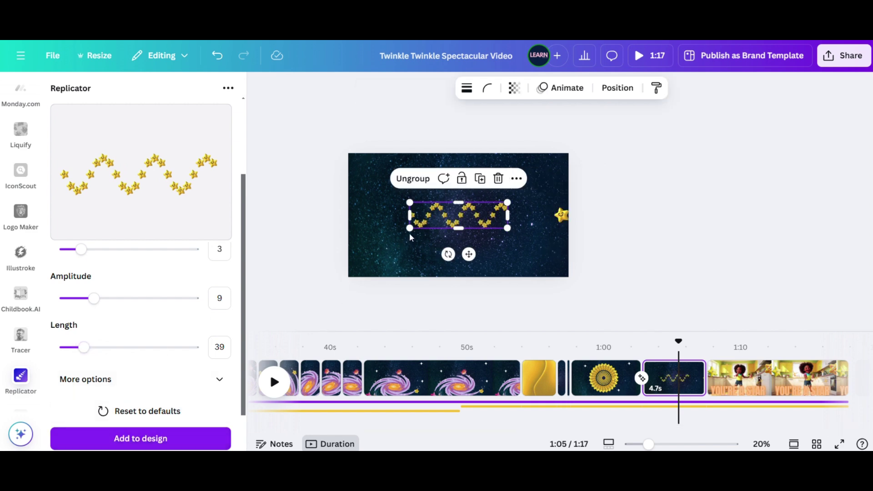
Step: Stretch the star wave wider across the page and duplicate the wave page
drag(412, 228, 361, 241)
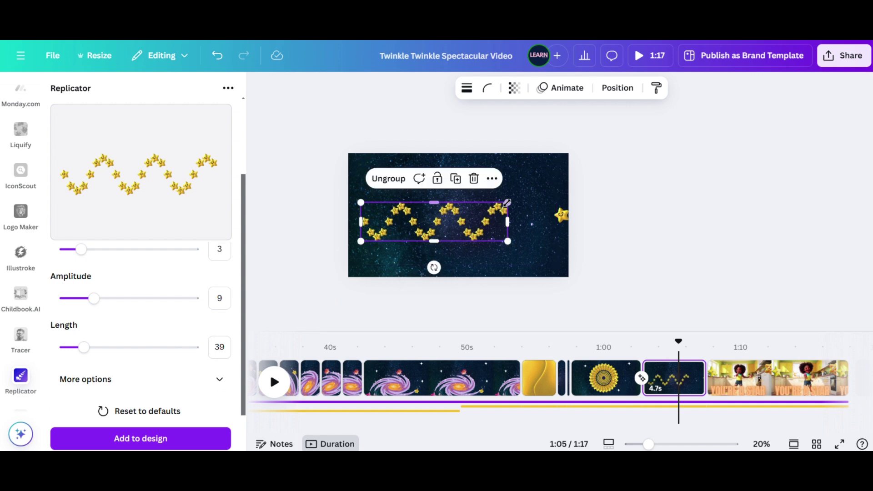
drag(508, 203, 541, 195)
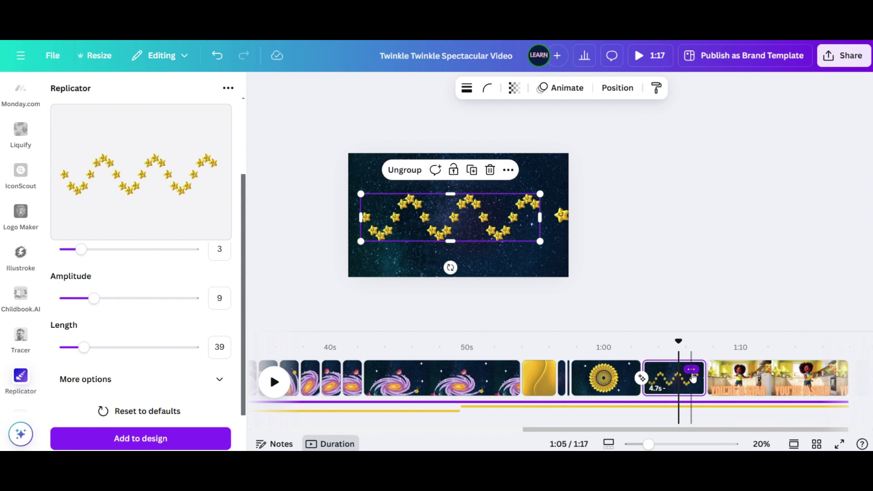
click(691, 370)
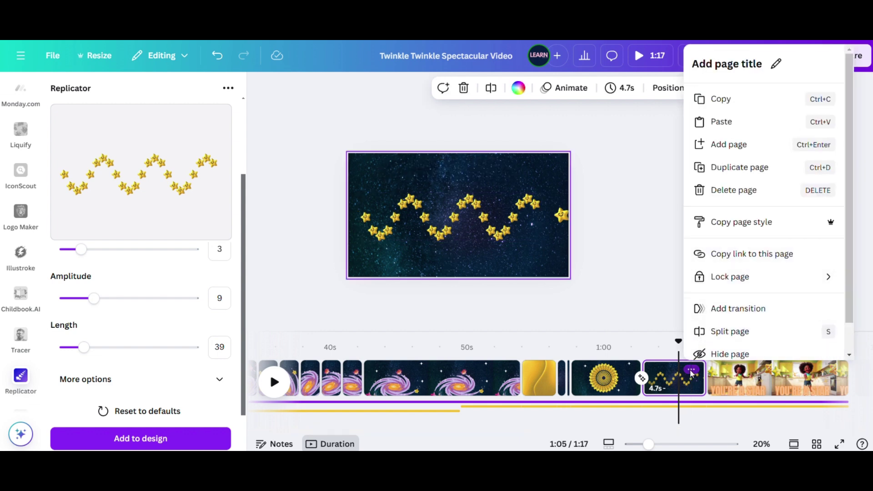
click(718, 167)
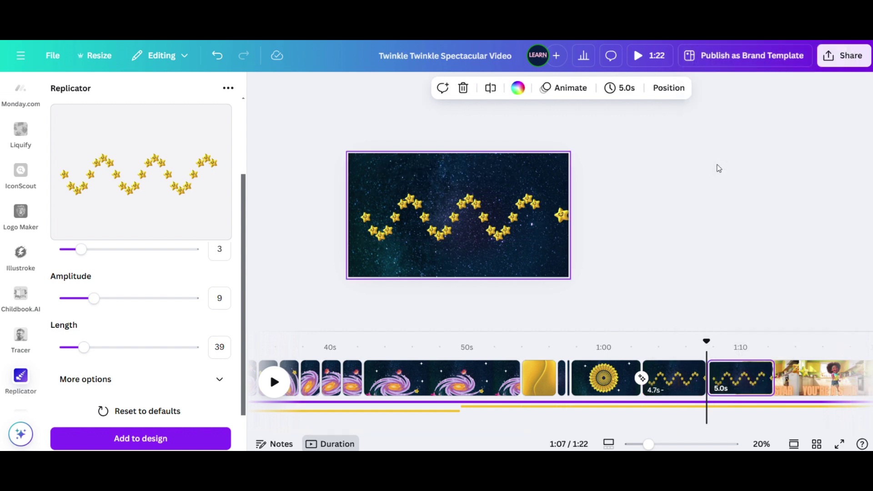
Step: Delete the lone edge star, recentre the wave and ungroup it into separate stars
click(695, 386)
click(561, 222)
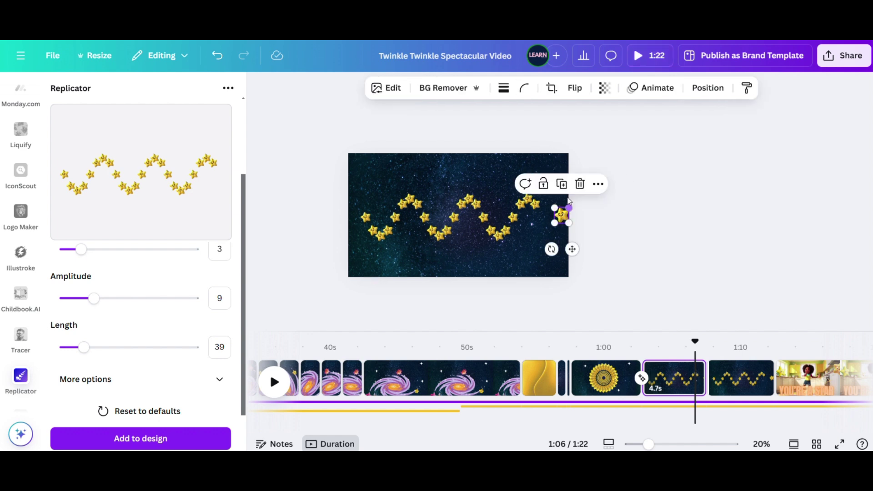
click(578, 183)
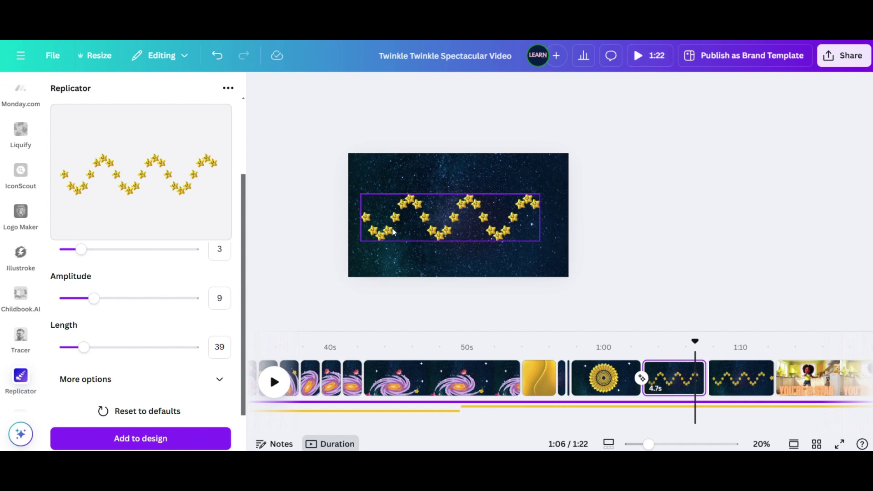
drag(390, 227, 399, 229)
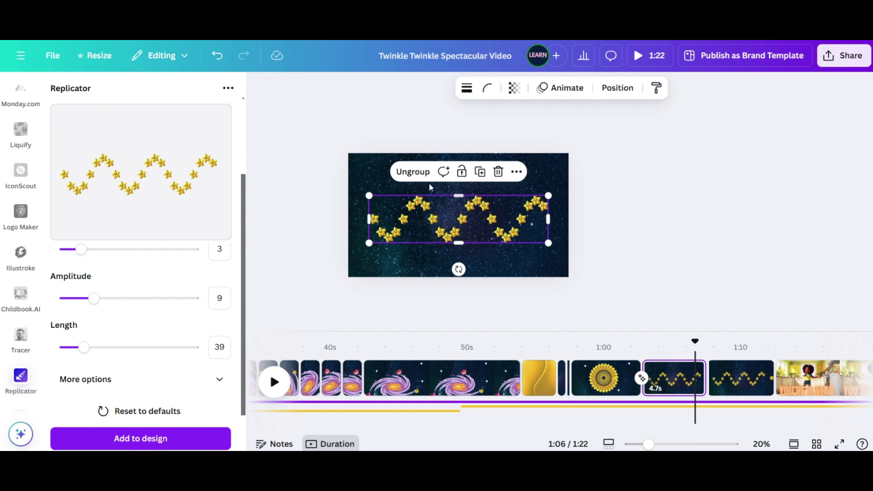
click(413, 172)
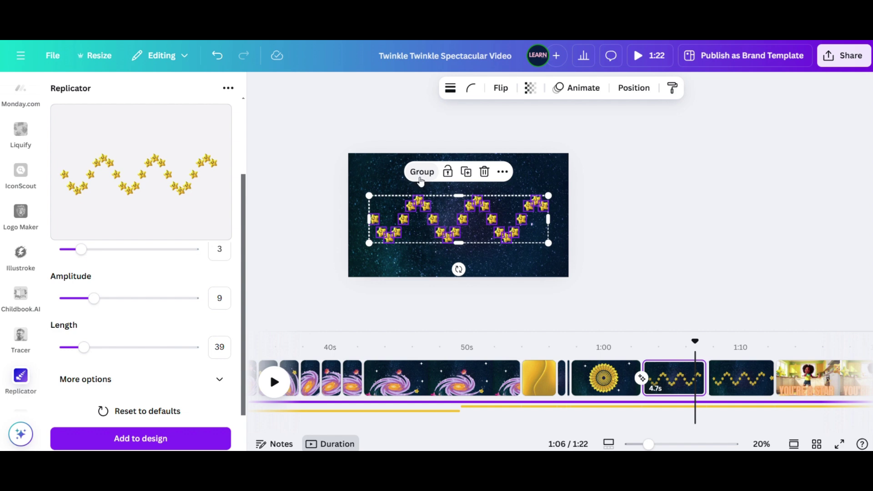
Step: Give the separated wave stars a custom traced motion path and preview the video
click(589, 89)
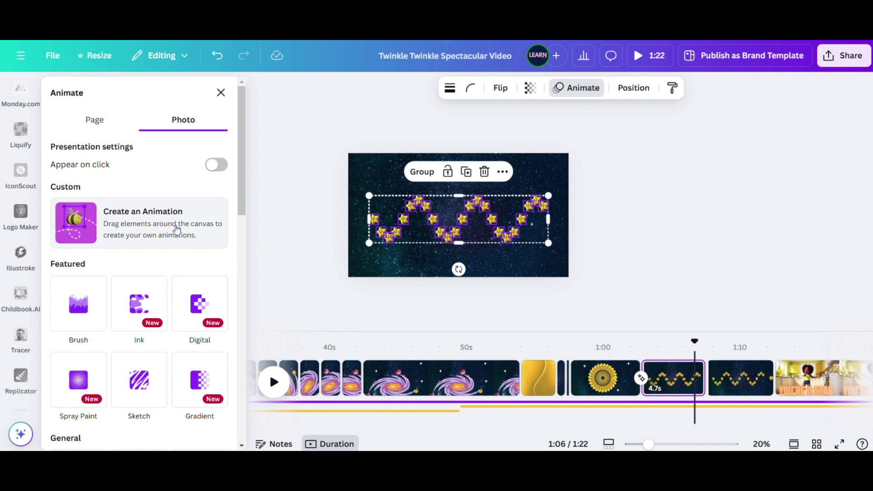
click(151, 232)
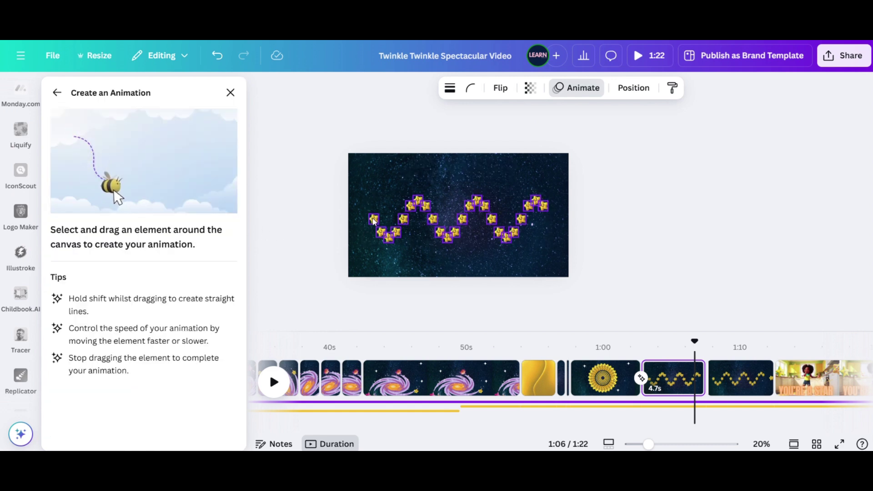
mouse_move(546, 210)
mouse_down()
mouse_move(530, 219)
mouse_move(533, 195)
mouse_move(553, 177)
mouse_move(539, 169)
mouse_move(536, 179)
mouse_move(579, 235)
mouse_up()
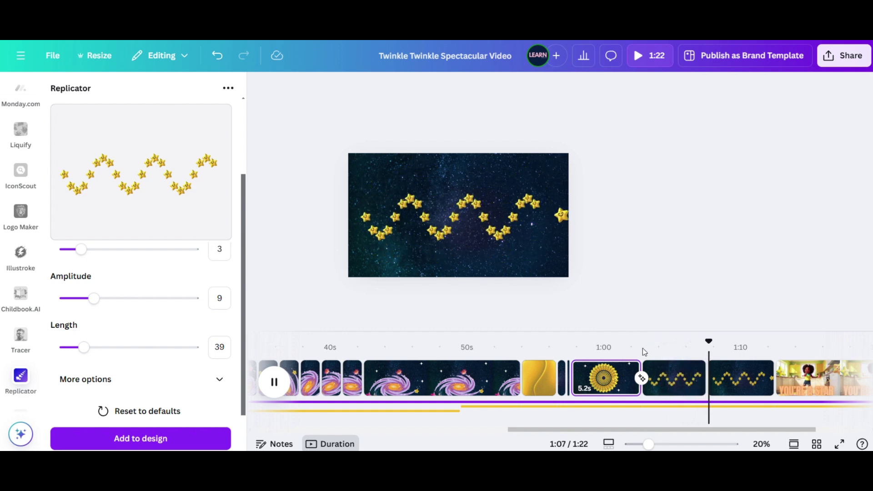
key(space)
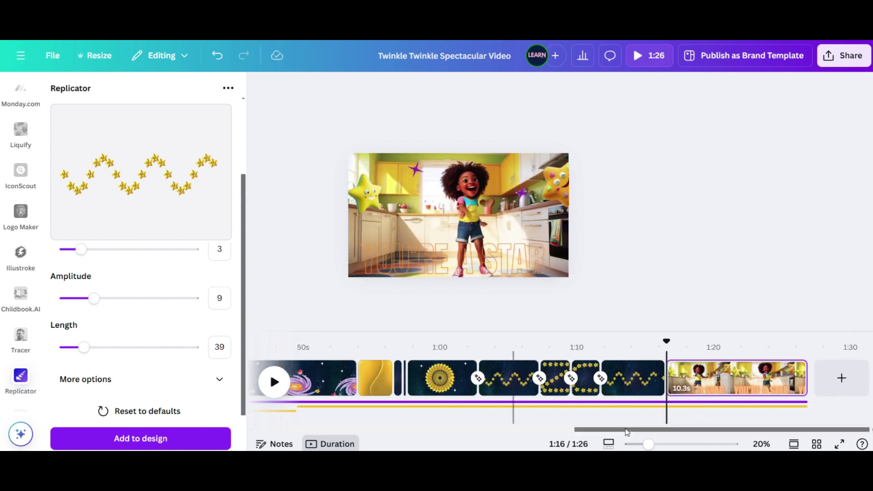
Step: Add a Linear replicator line of 19 stars: slope 27, size ratio 0.825, skews 27/-3
click(631, 378)
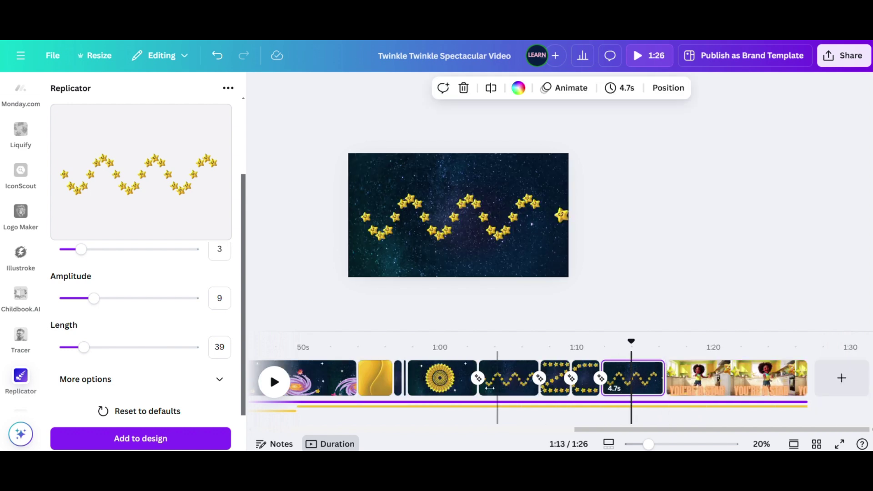
click(74, 261)
drag(64, 309, 110, 309)
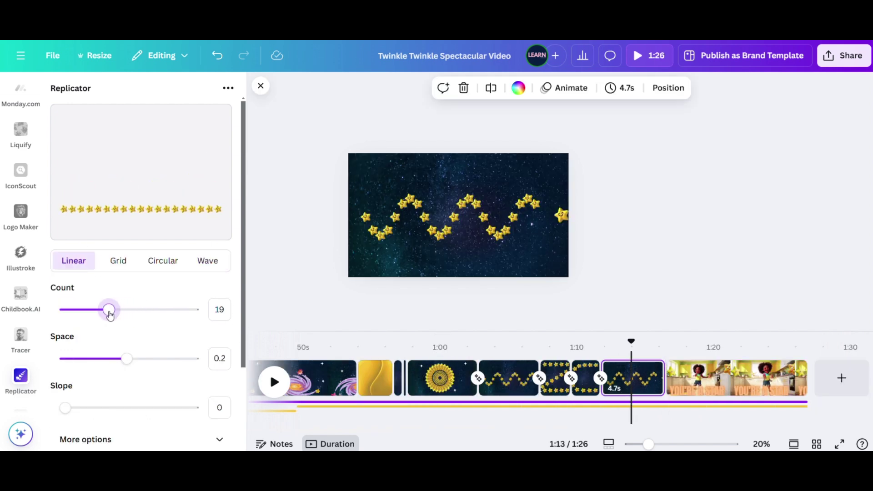
click(544, 250)
scroll(137, 345, down, 1)
drag(65, 365, 122, 372)
scroll(103, 365, down, 2)
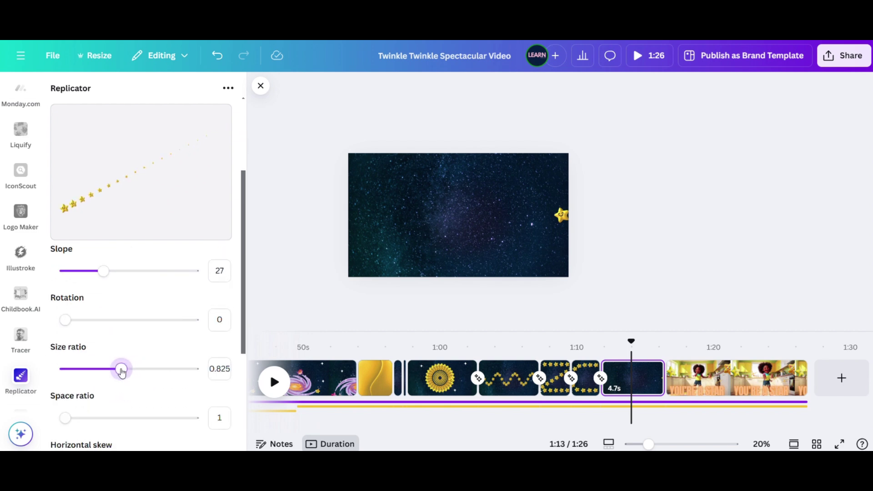
scroll(133, 373, down, 2)
mouse_move(65, 359)
mouse_down()
mouse_move(73, 361)
mouse_move(65, 359)
mouse_up()
mouse_move(129, 408)
mouse_down()
mouse_move(164, 407)
mouse_move(125, 394)
mouse_up()
scroll(132, 423, down, 2)
scroll(136, 364, down, 2)
click(141, 387)
Step: Stretch the star line diagonally across the page, ungroup it, and animate it along a custom path
drag(401, 244, 353, 267)
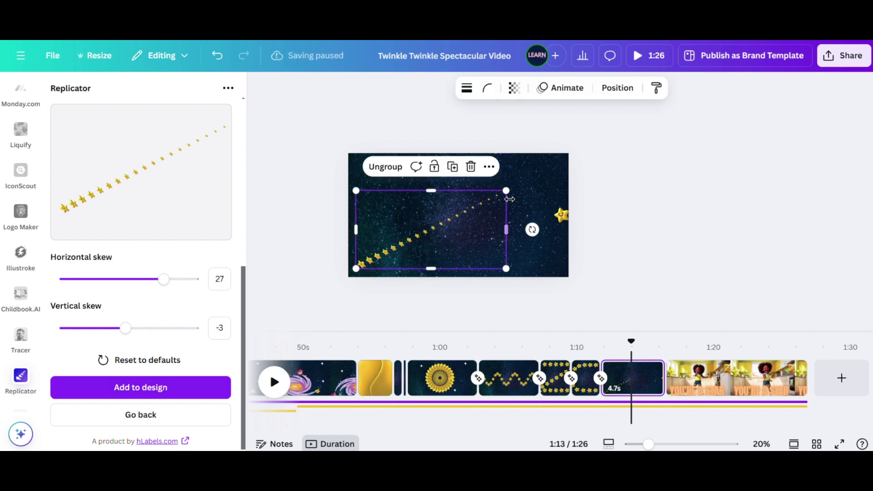
drag(511, 189, 563, 172)
click(412, 146)
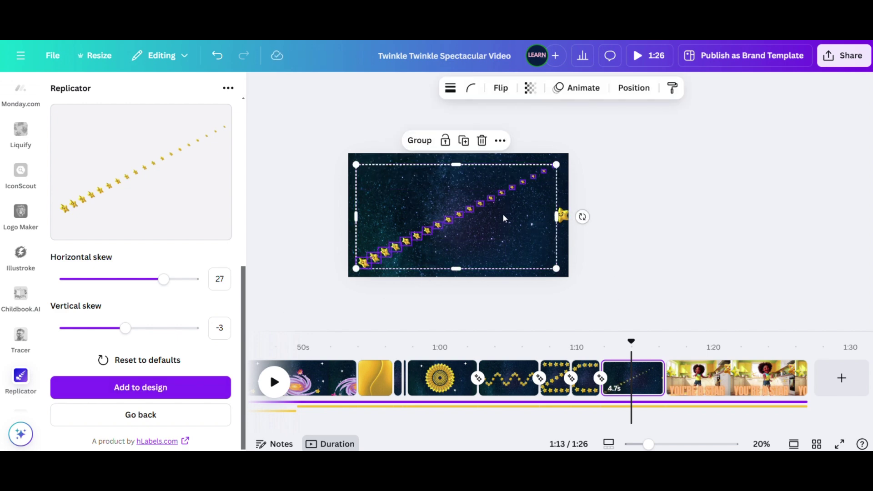
click(571, 88)
click(113, 213)
mouse_move(458, 235)
mouse_down()
mouse_move(370, 231)
mouse_move(542, 171)
mouse_move(537, 213)
mouse_move(559, 215)
mouse_up()
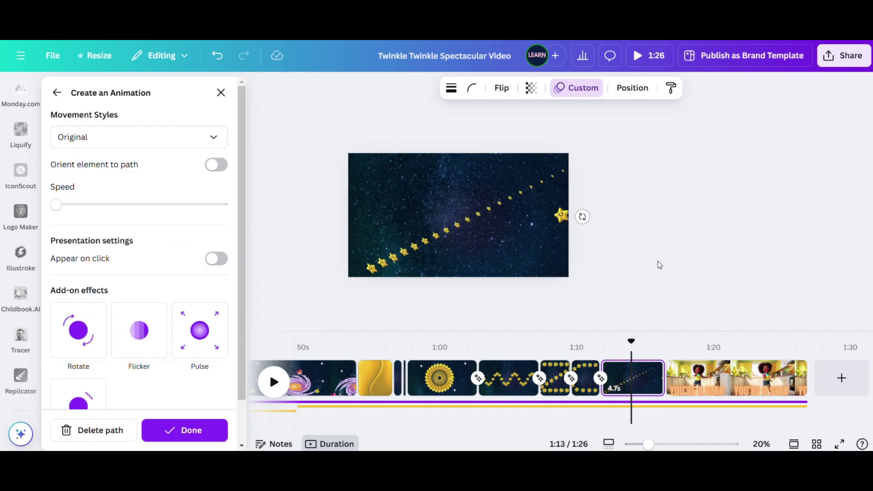
click(185, 433)
click(660, 264)
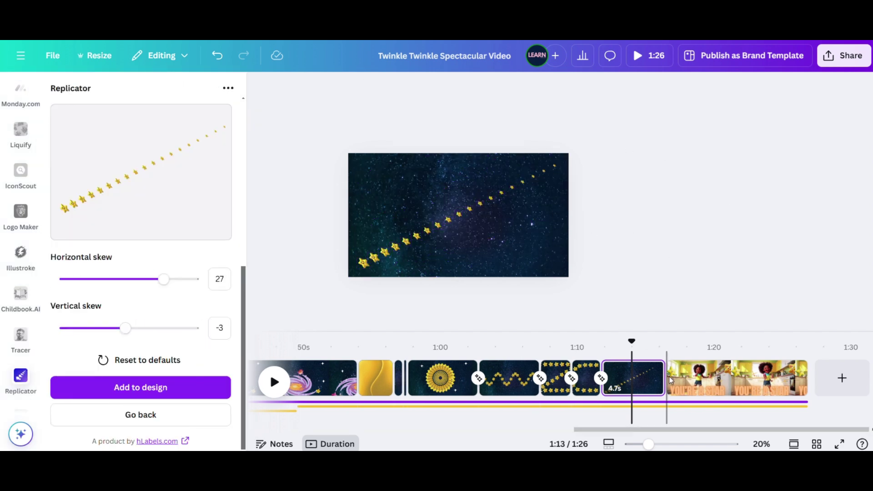
Step: Add the recently used white sparkle, shrunk small at the page's top-right corner
click(20, 133)
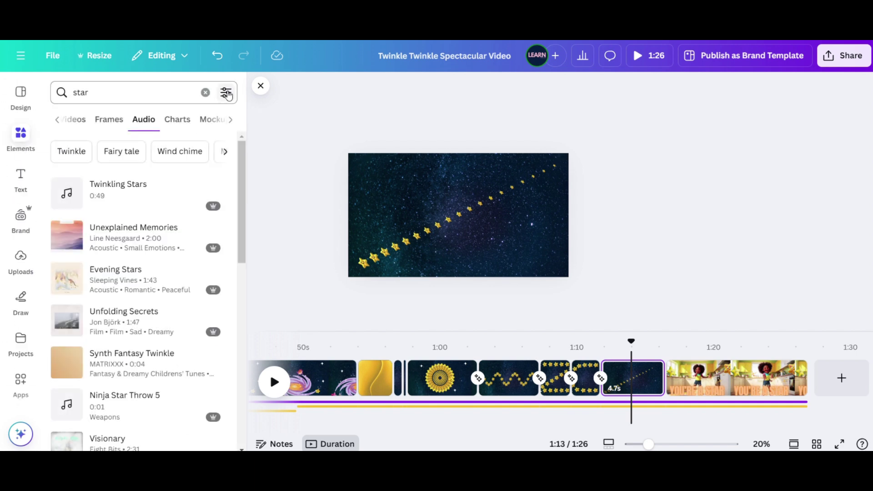
click(226, 92)
click(64, 207)
click(278, 241)
click(206, 93)
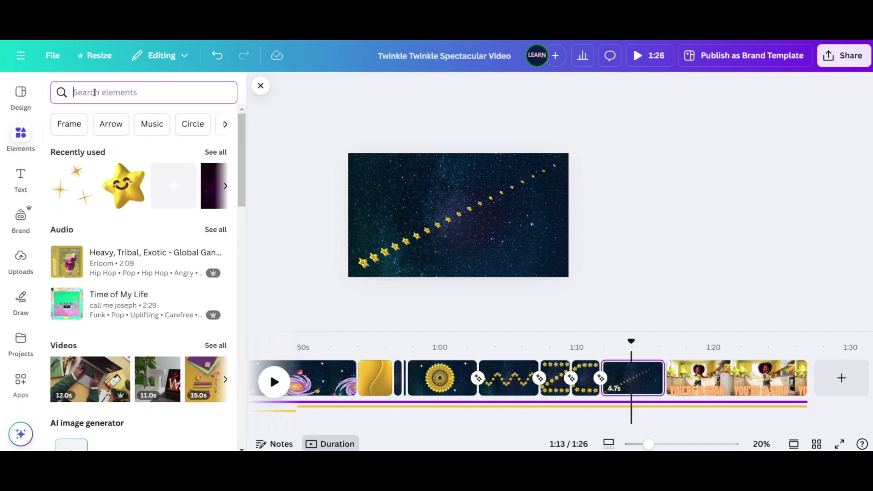
click(176, 203)
drag(452, 254, 542, 214)
drag(497, 234, 545, 169)
Step: Check the sparkle's element timing, then play and rewind the video preview to about 16 seconds
click(593, 121)
click(646, 327)
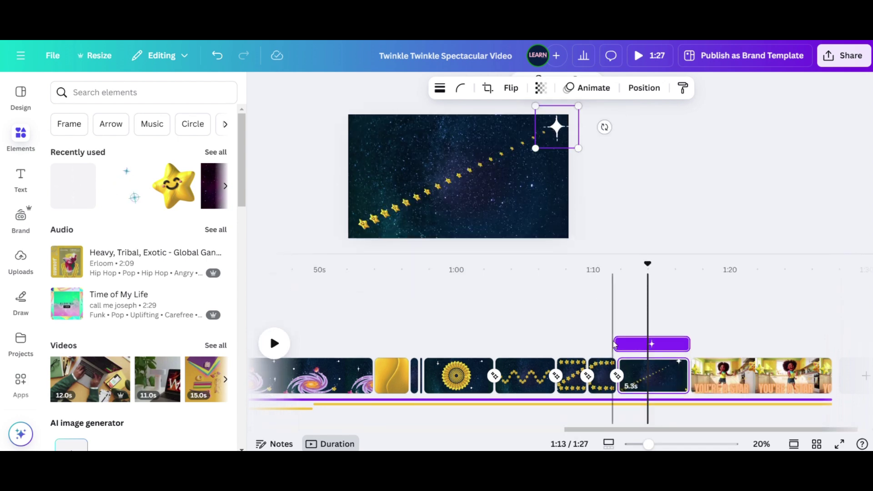
click(679, 279)
click(528, 359)
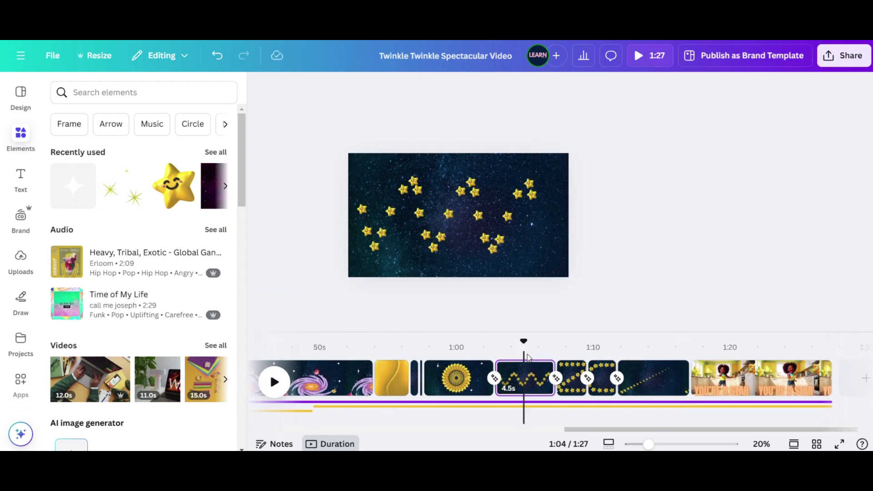
key(space)
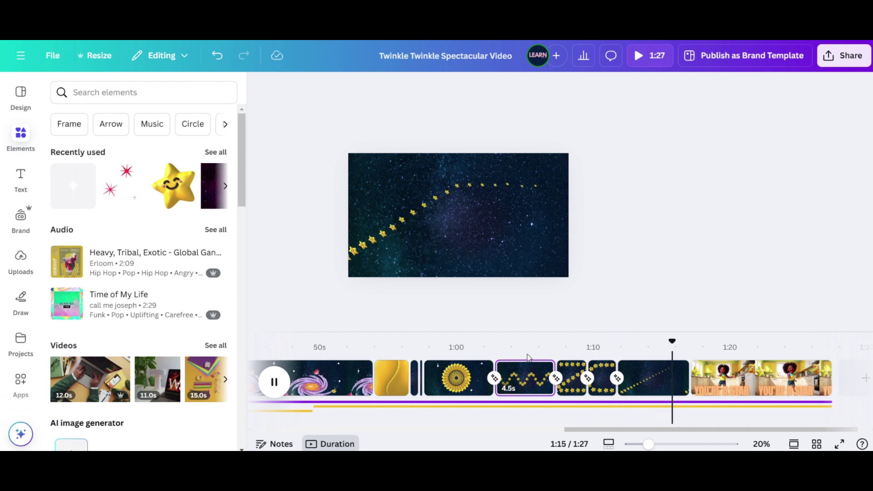
click(655, 345)
key(space)
drag(660, 343, 187, 363)
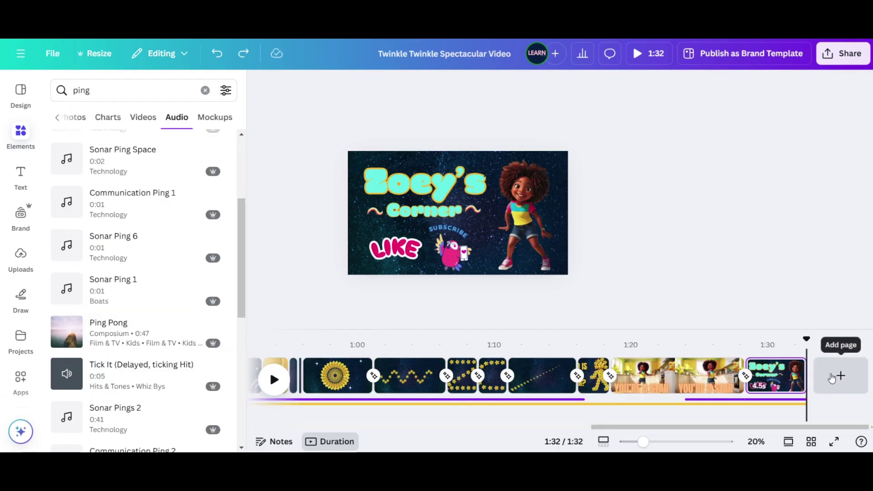
Step: Append a new final page and cover it entirely with a black square
click(839, 376)
click(832, 378)
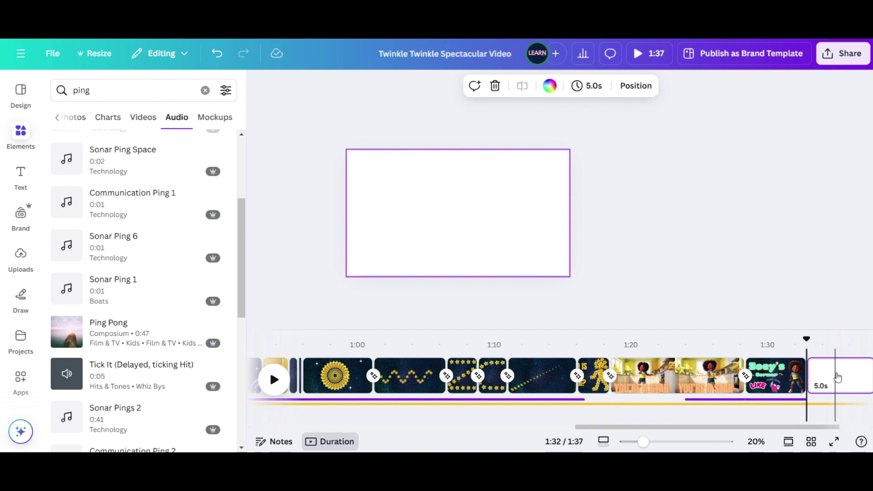
click(407, 202)
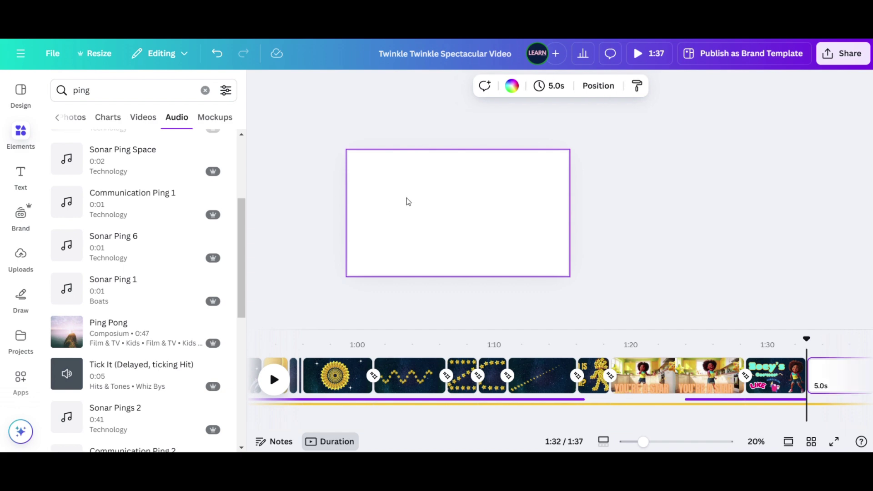
key(ctrl+v)
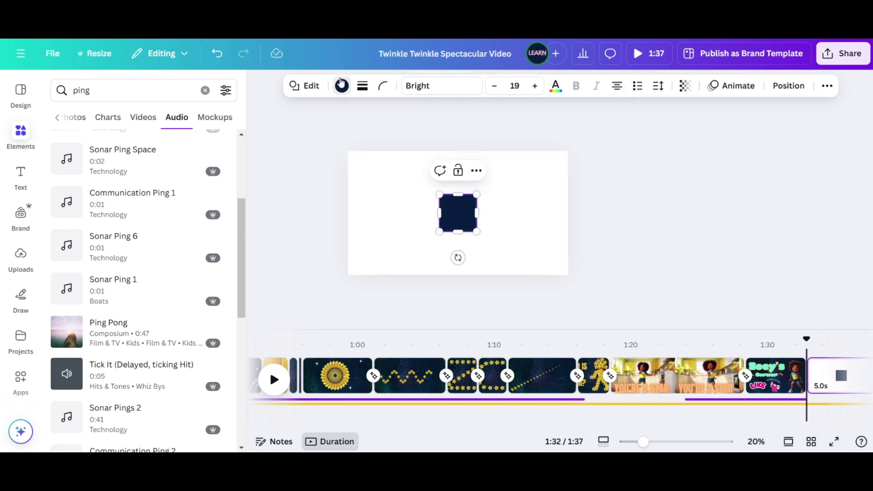
click(341, 83)
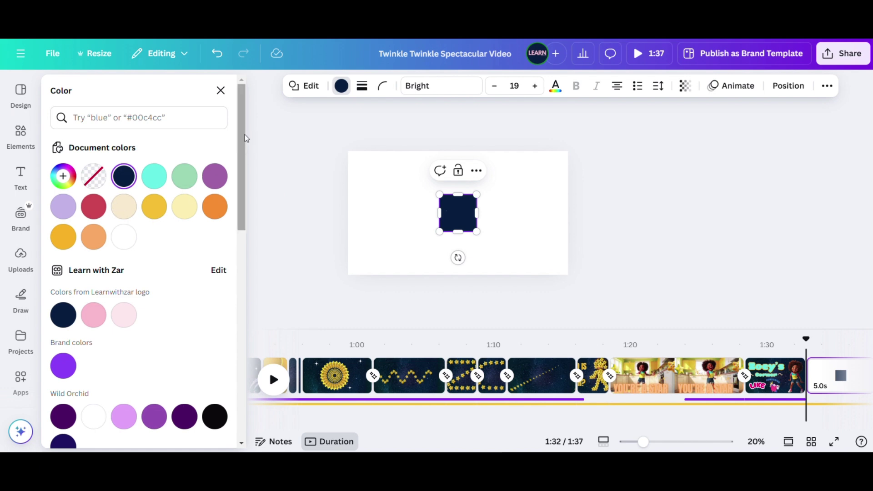
scroll(246, 138, down, 4)
click(216, 223)
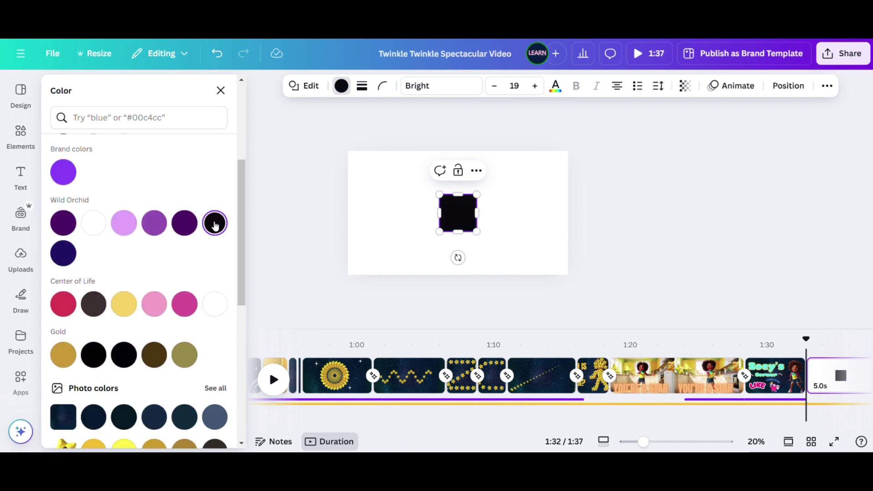
drag(464, 228, 570, 276)
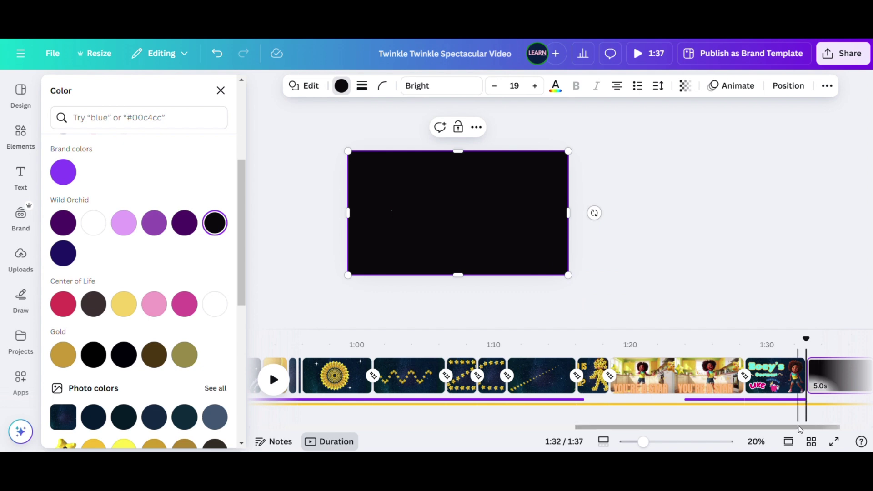
scroll(794, 409, right, 3)
Step: Drag the background music track's end left so it finishes earlier
click(780, 405)
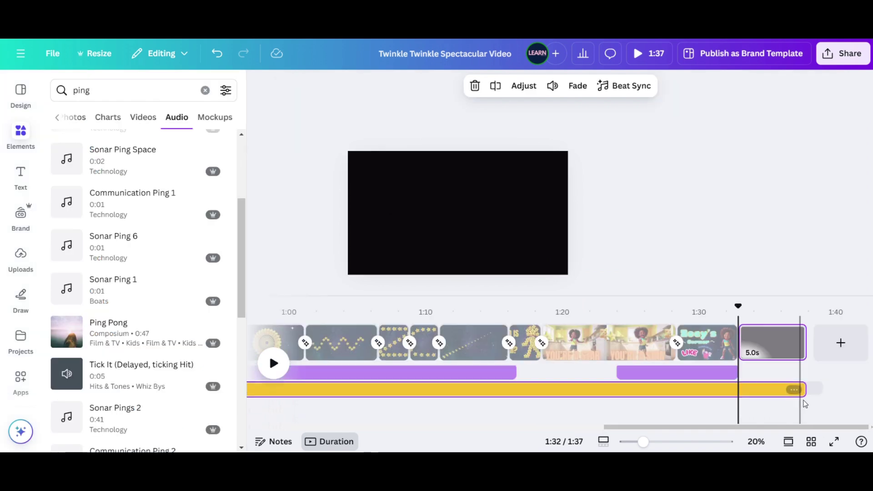
drag(804, 384, 746, 383)
click(769, 340)
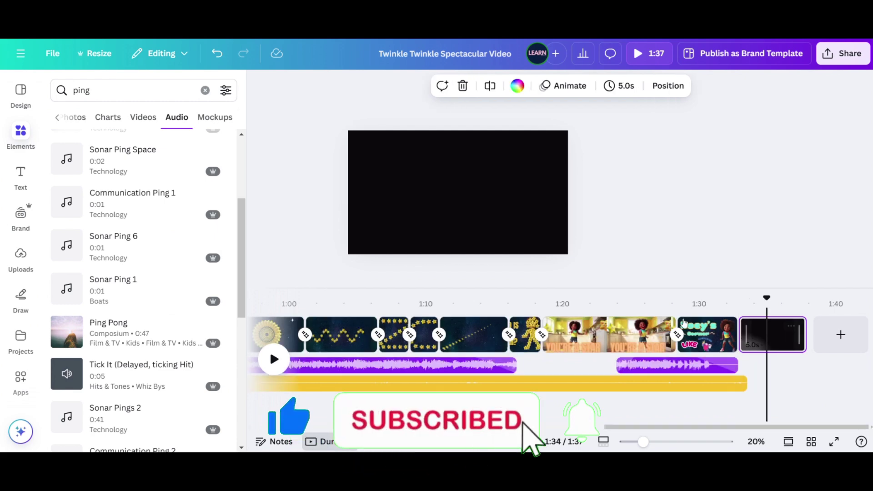
click(464, 199)
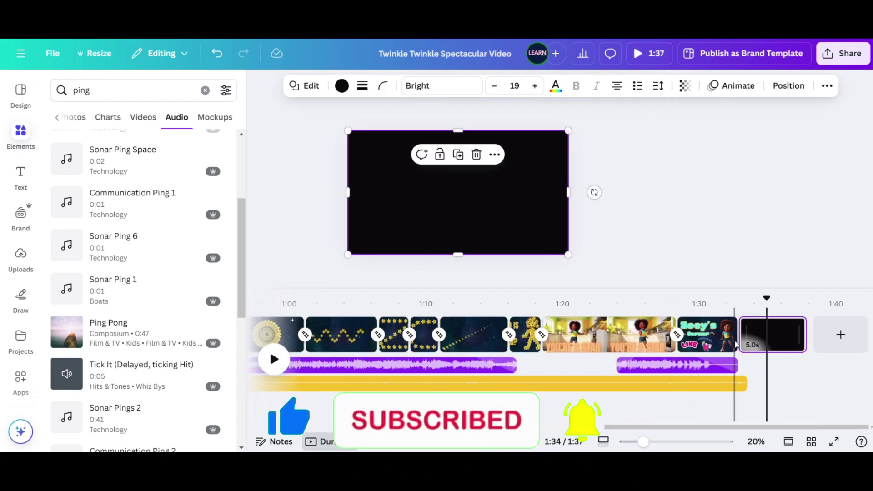
Step: Add a Match & Move transition before the black closing page and trim that page to 2.2s
click(738, 342)
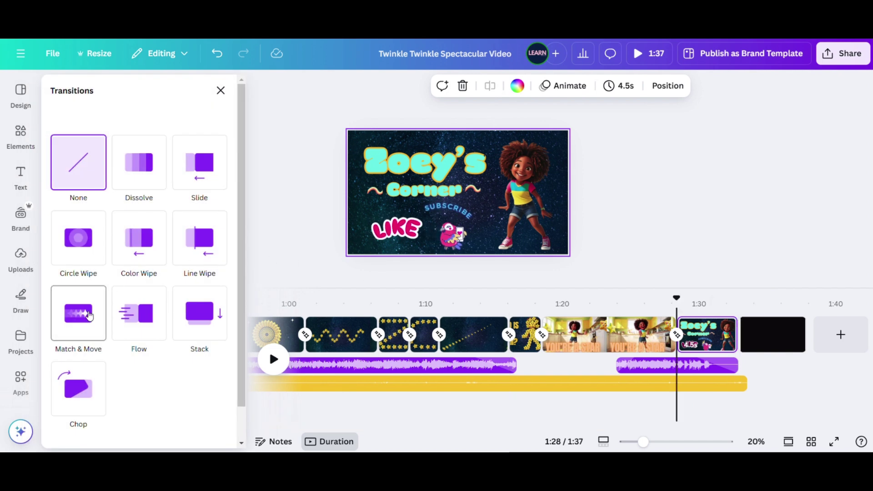
click(78, 319)
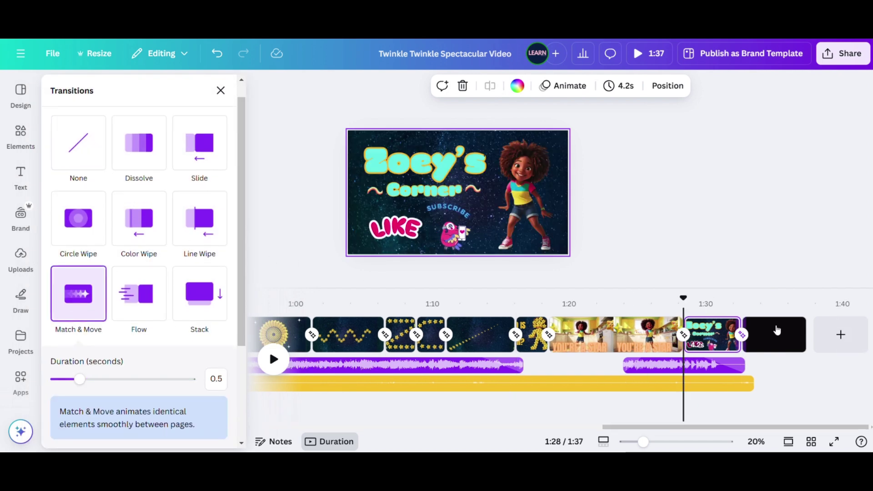
click(770, 337)
drag(772, 338, 772, 344)
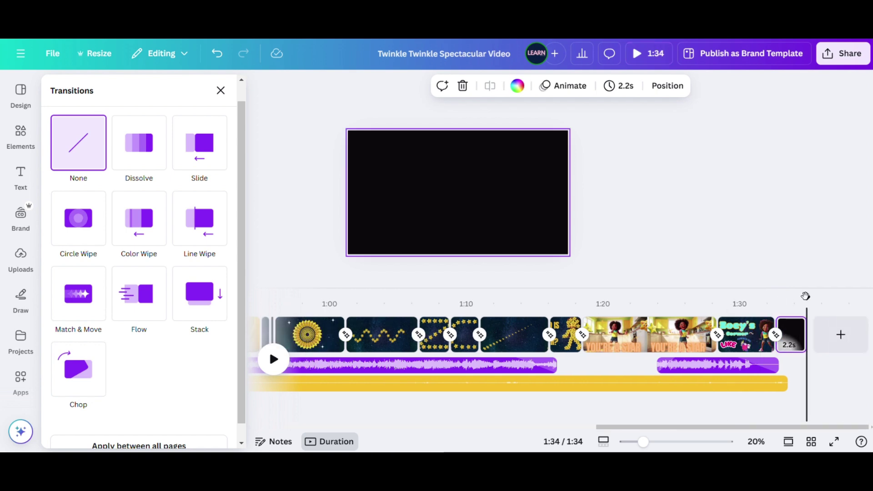
drag(806, 296, 749, 299)
key(space)
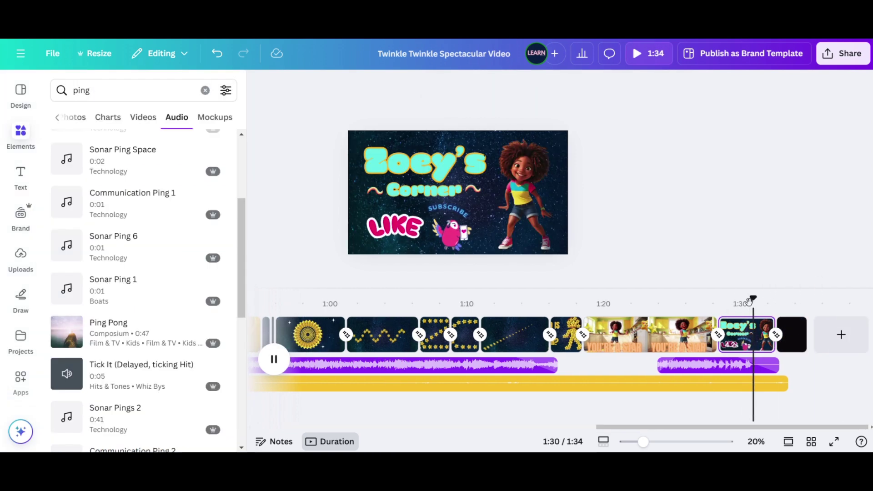